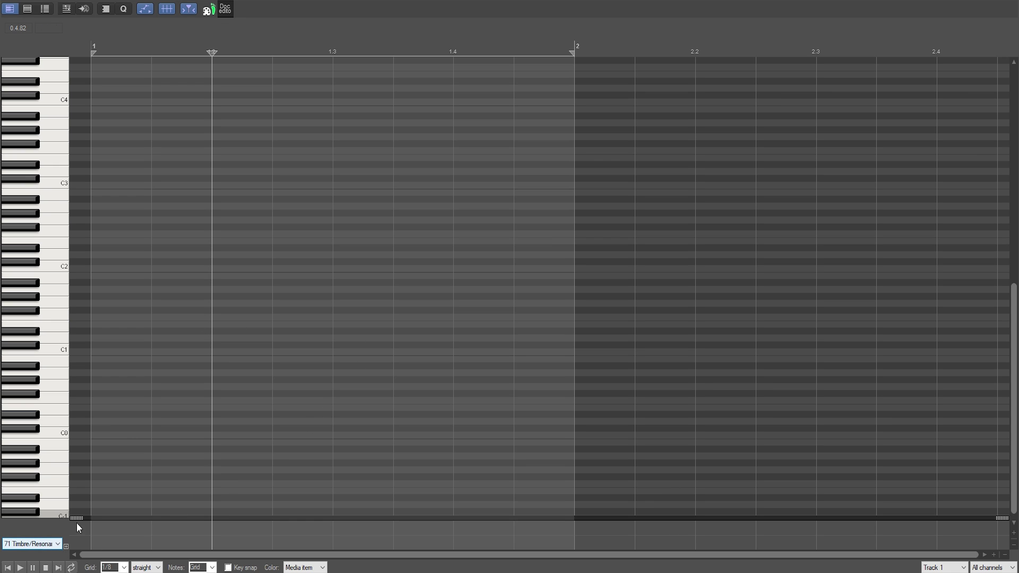
# - Draw four consecutive eighth notes from the start of bar 1: A#4, A#5, D#6 and F5
pyautogui.scroll(2, 151, 287)
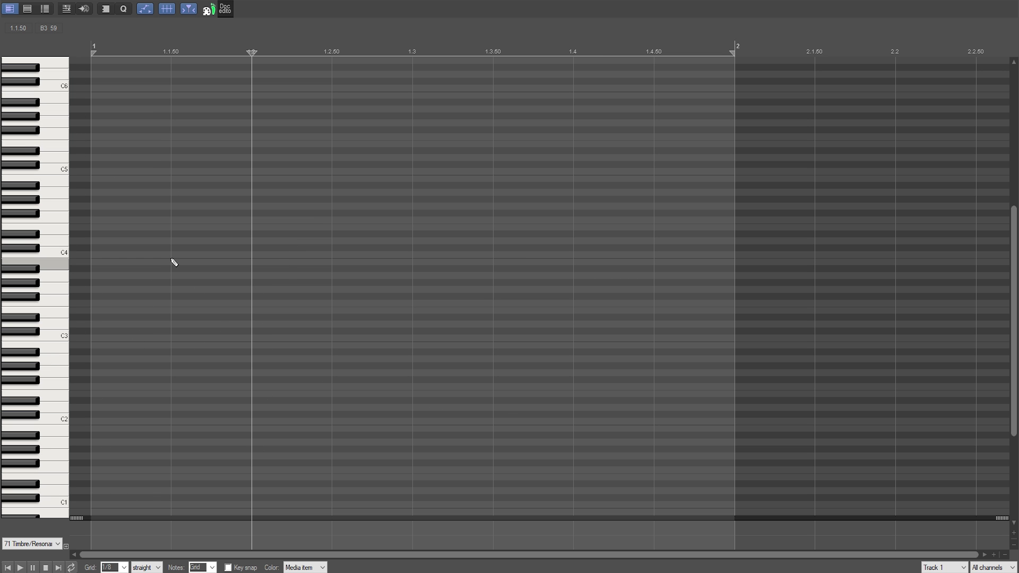
pyautogui.scroll(1, 300, 399)
pyautogui.click(154, 200)
pyautogui.click(266, 130)
pyautogui.click(261, 268)
pyautogui.click(366, 158)
pyautogui.moveTo(379, 255); pyautogui.dragTo(379, 262)
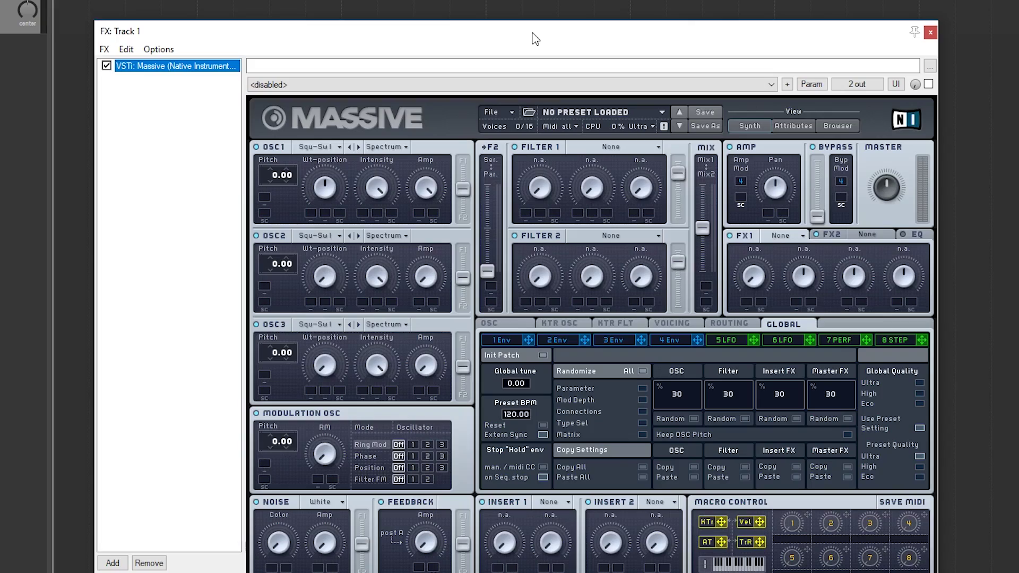
# - Reposition the Massive FX window and play back the four drawn notes
pyautogui.moveTo(508, 41); pyautogui.dragTo(552, 11)
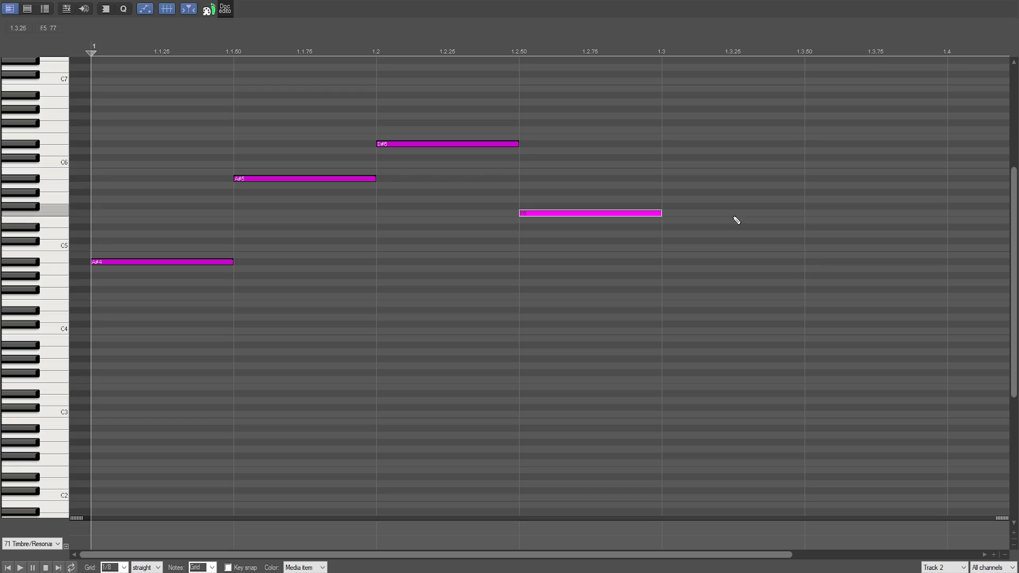
pyautogui.press('space')
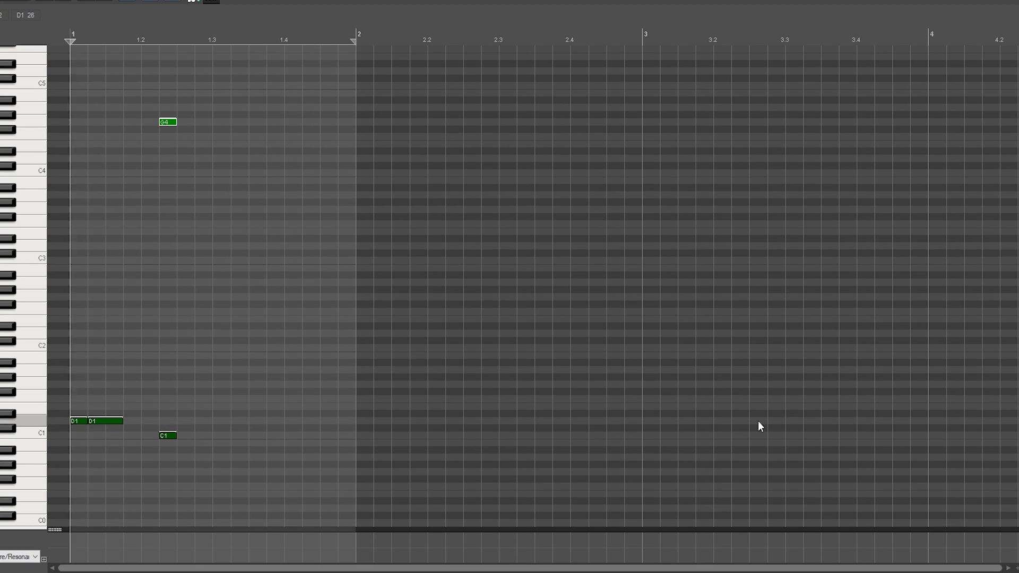
pyautogui.press('space')
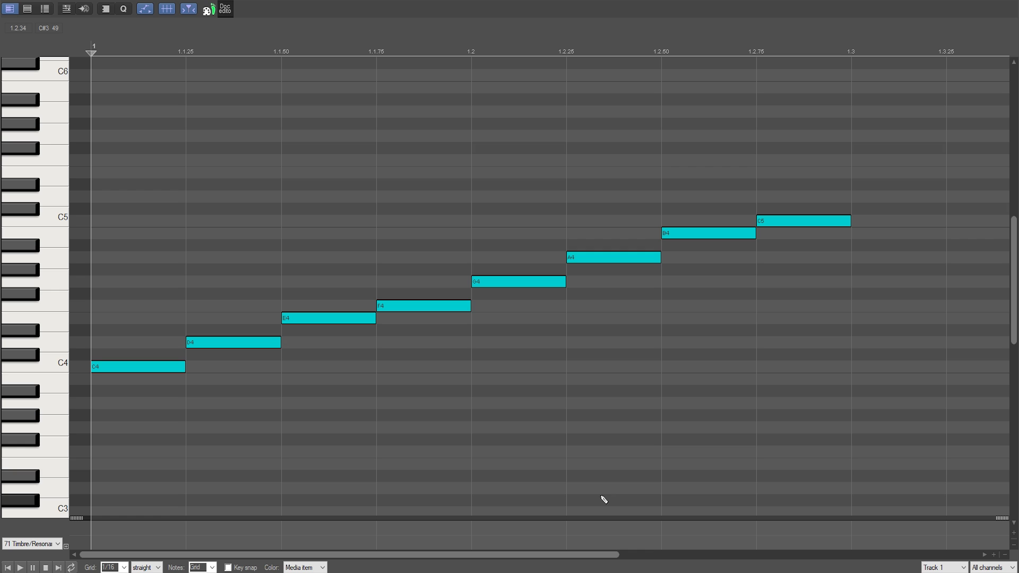
# - Lower the E4, A4 and B4 notes of the C major scale by one semitone and play back the scale
pyautogui.press('space')
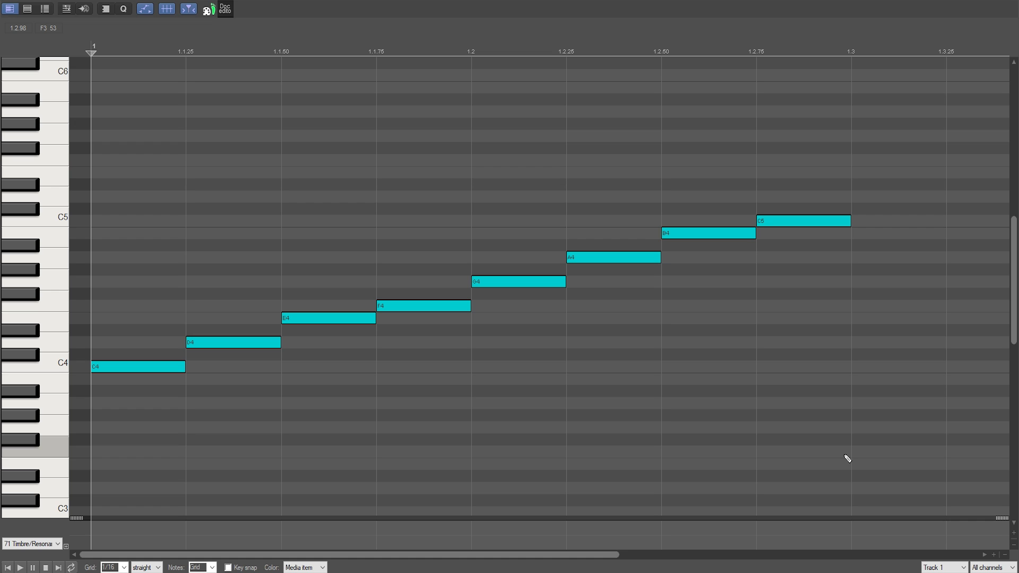
pyautogui.press('space')
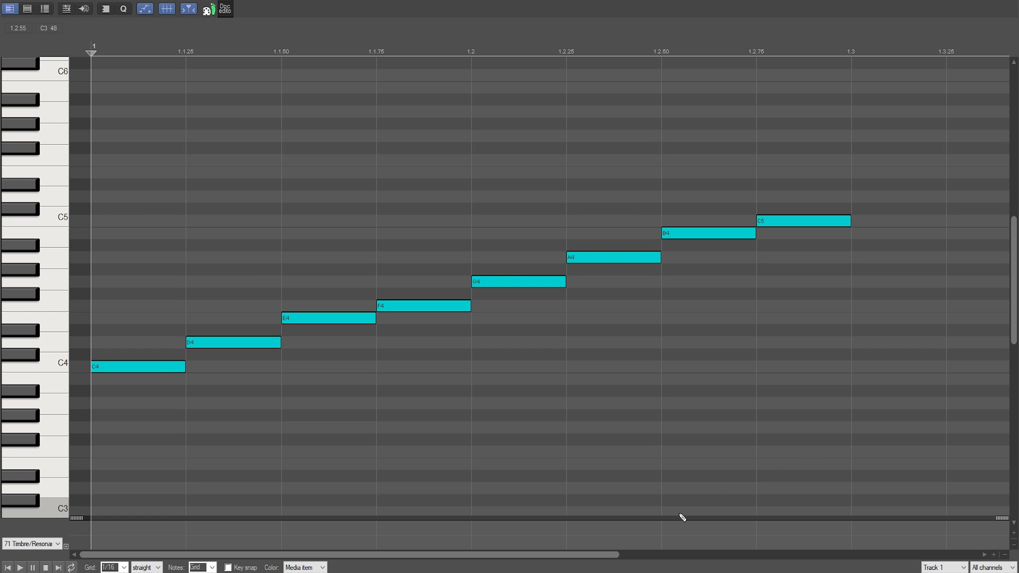
pyautogui.click(332, 319)
pyautogui.click(608, 257)
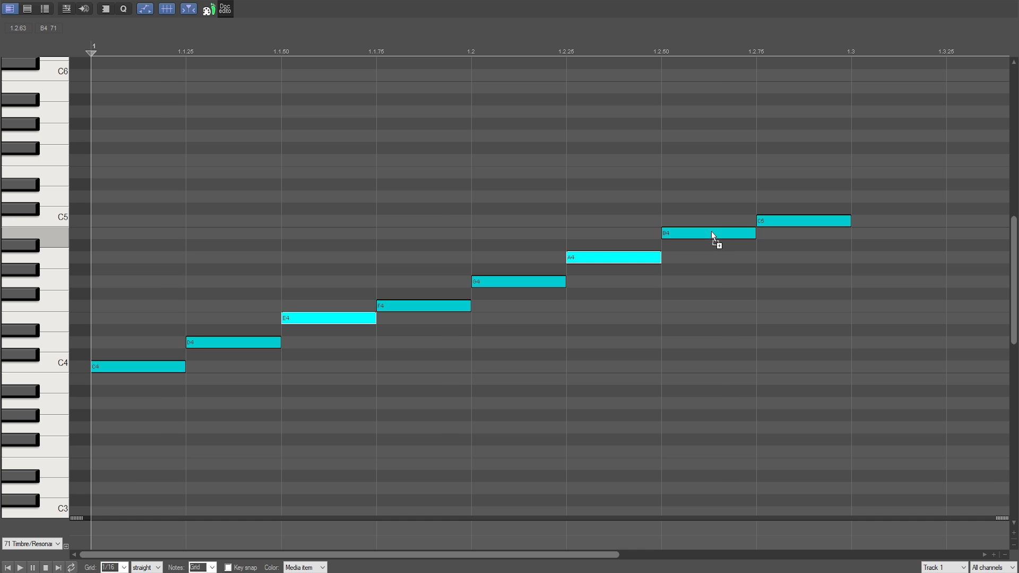
pyautogui.keyDown('ctrl'); pyautogui.click(886, 248); pyautogui.keyUp('ctrl')
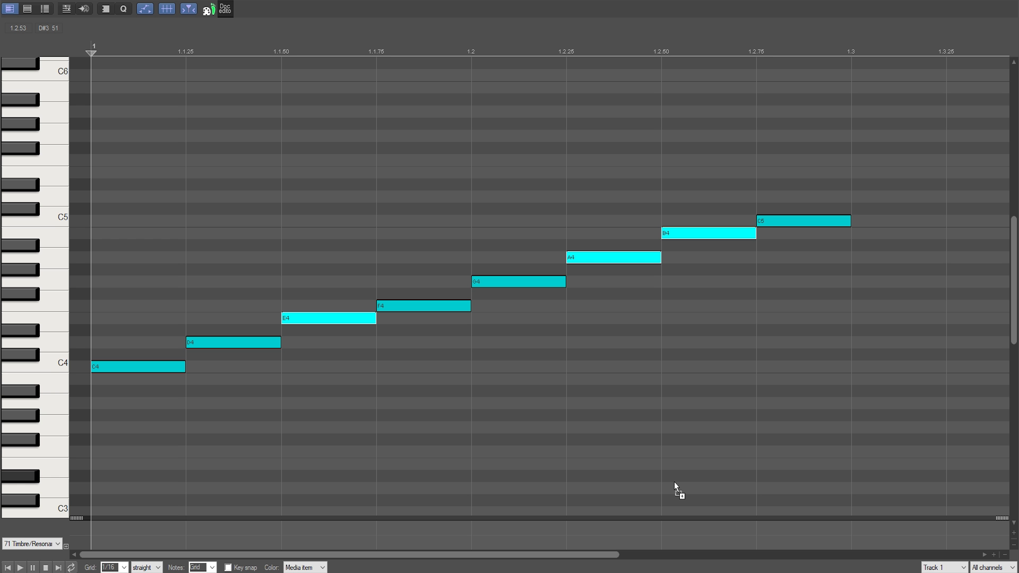
pyautogui.press('Down')
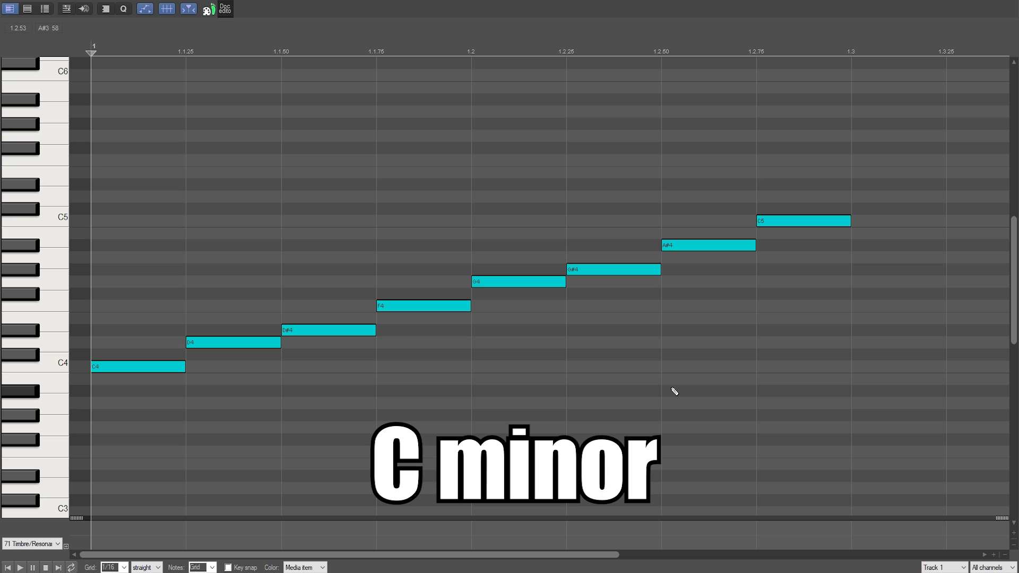
pyautogui.press('space')
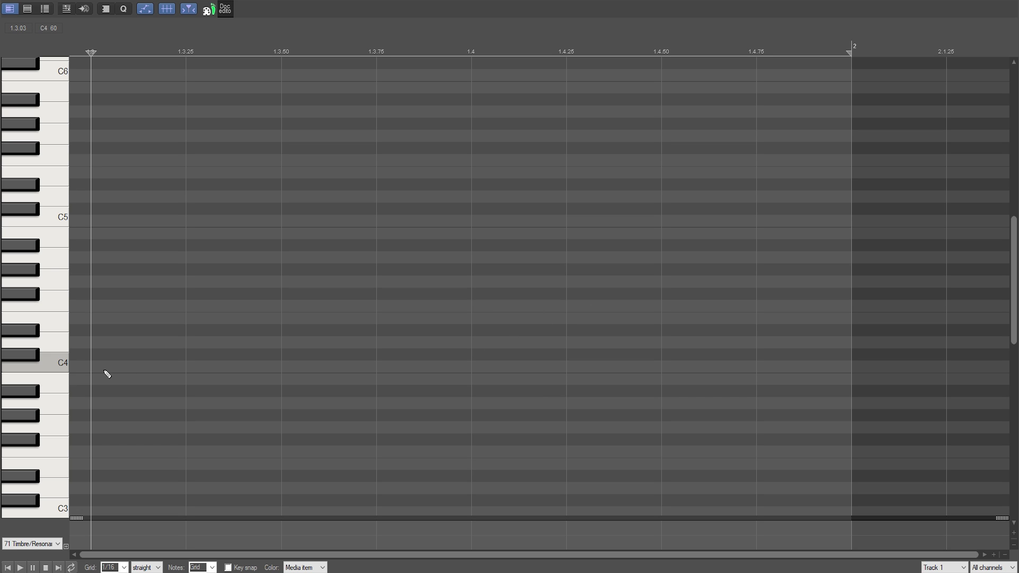
# - Draw a C major triad of C4, E4 and G4 lasting from beat 1.3 to 1.4, and play it back
pyautogui.moveTo(103, 373); pyautogui.dragTo(471, 369)
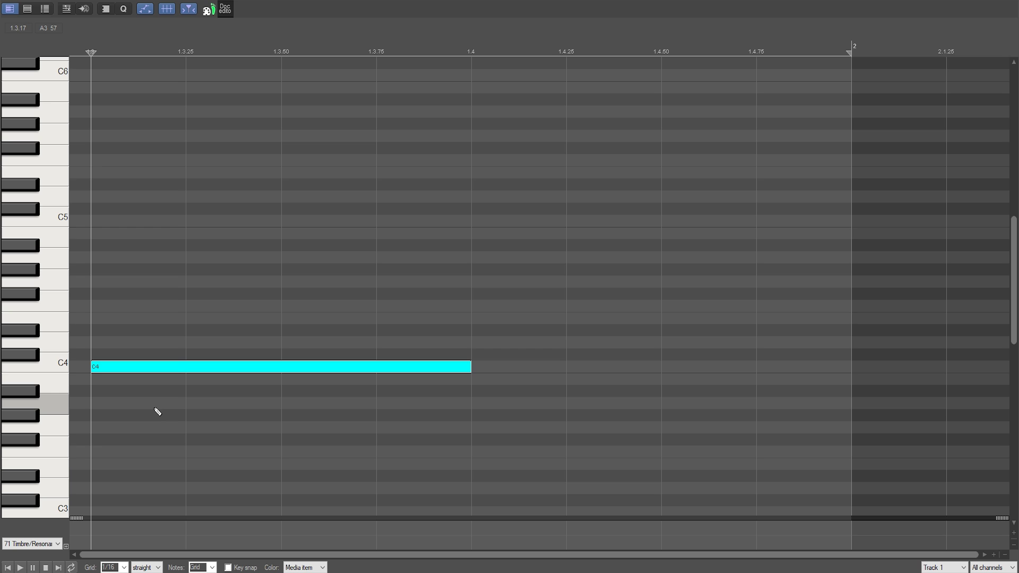
pyautogui.moveTo(100, 322); pyautogui.dragTo(347, 322)
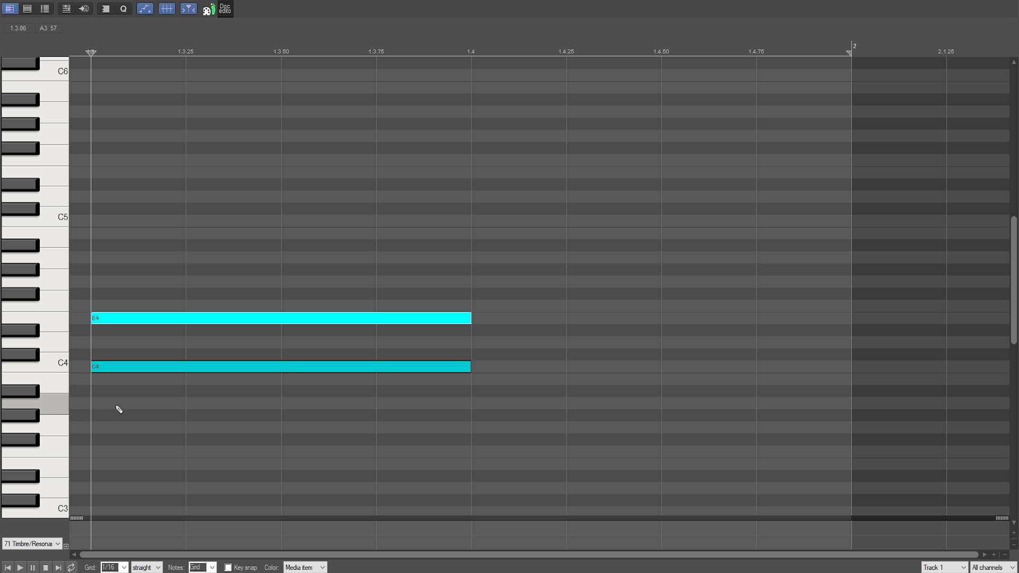
pyautogui.moveTo(99, 282); pyautogui.dragTo(101, 283)
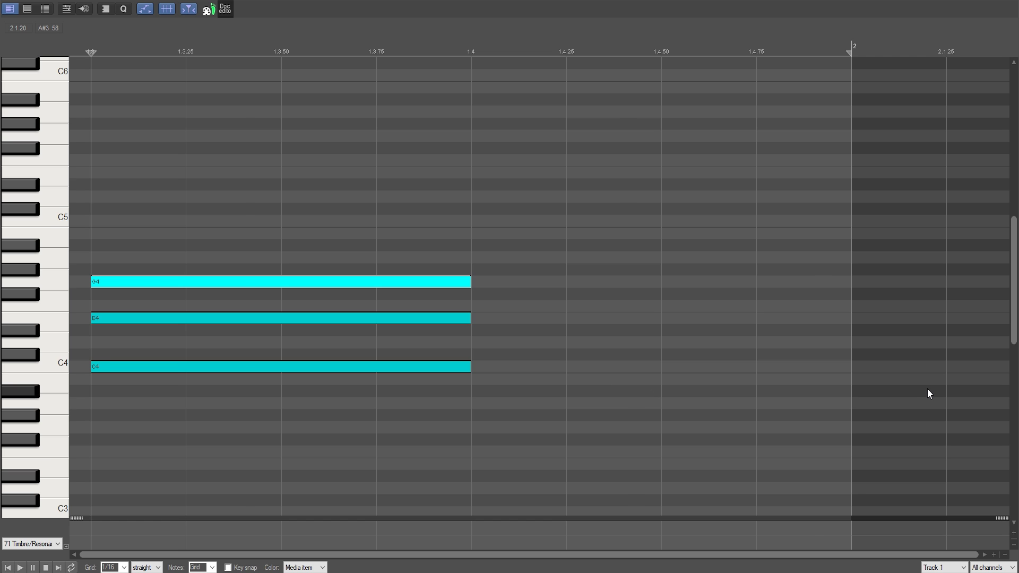
pyautogui.press('space')
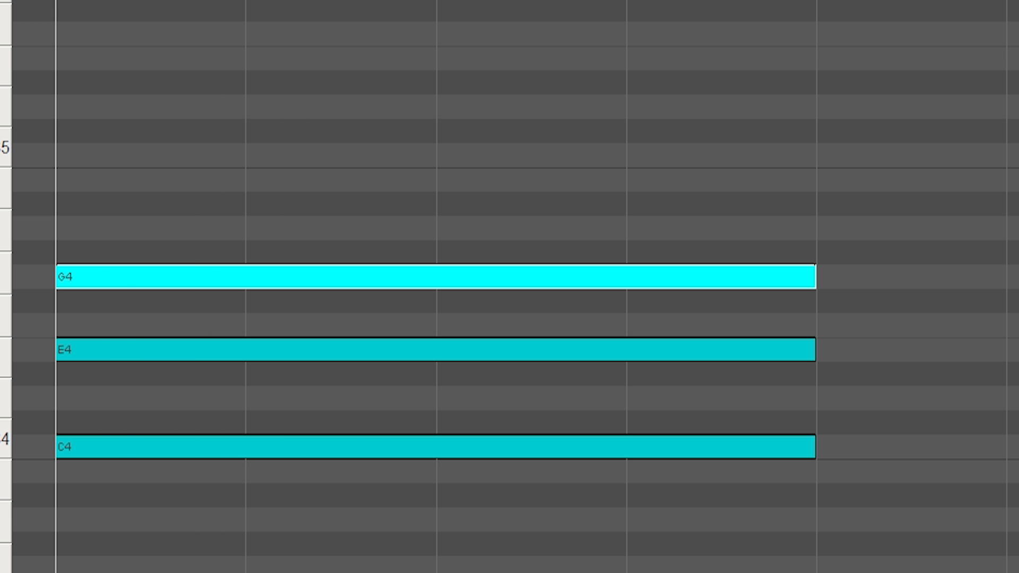
pyautogui.press('space')
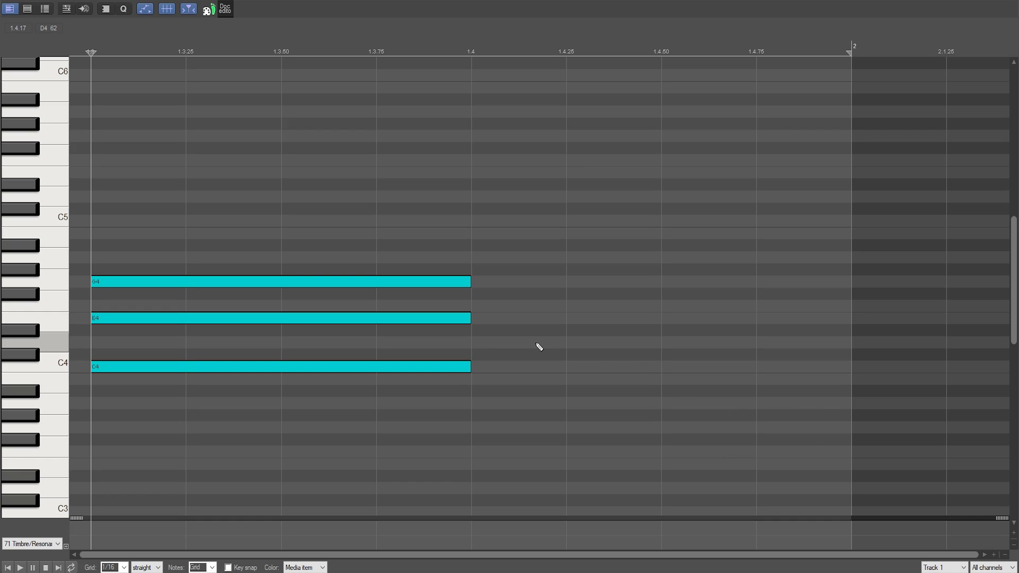
# - Lower the triad's E4 by one semitone, and play back the seven diatonic triads of C major
pyautogui.click(133, 319)
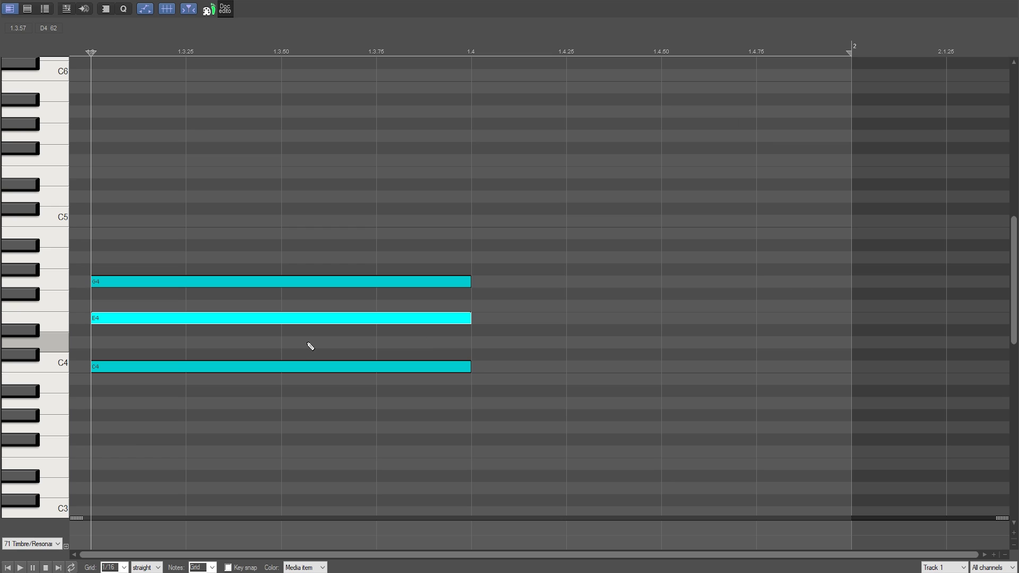
pyautogui.press('Down')
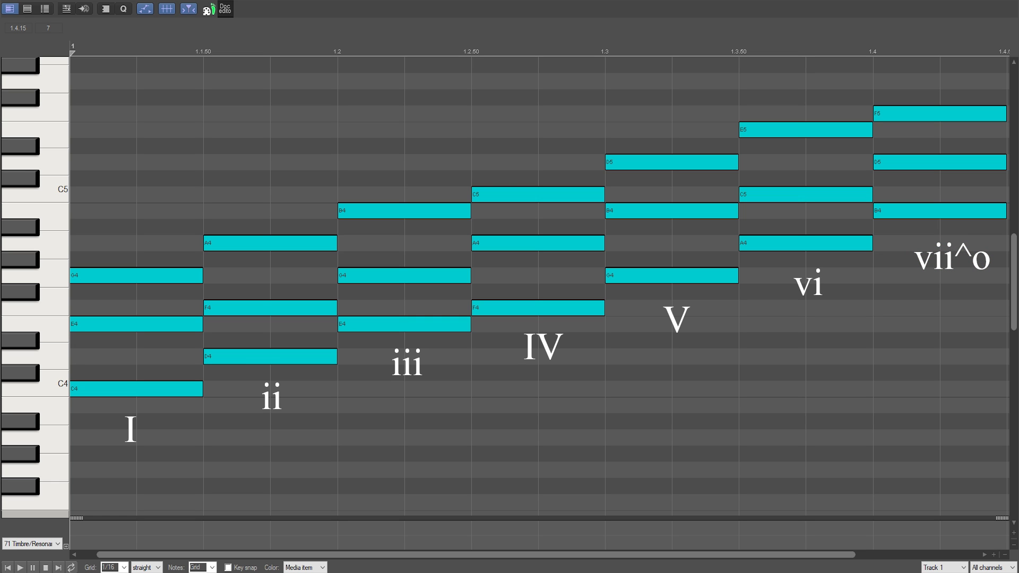
pyautogui.press('space')
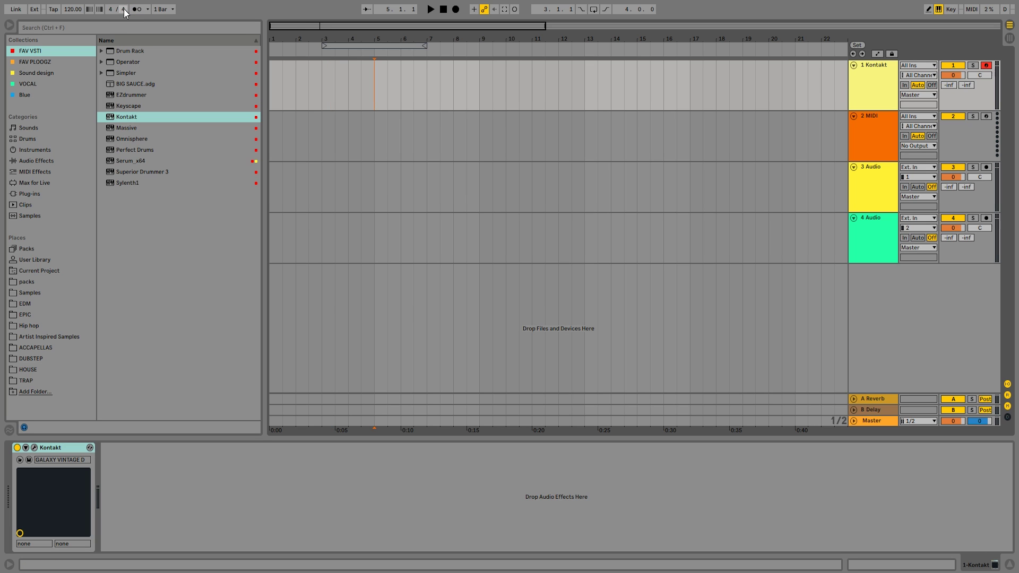
pyautogui.click(137, 9)
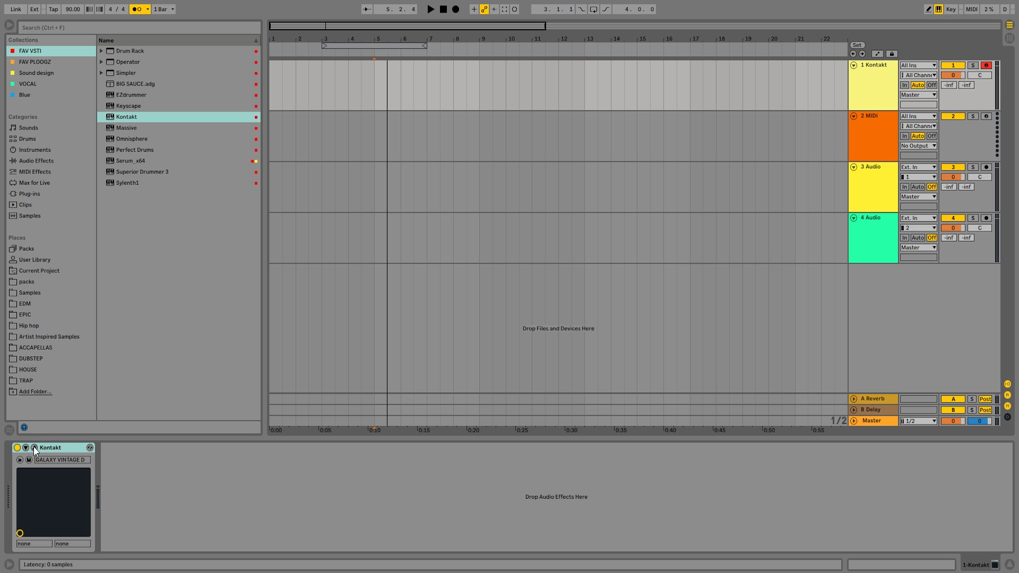
pyautogui.click(34, 448)
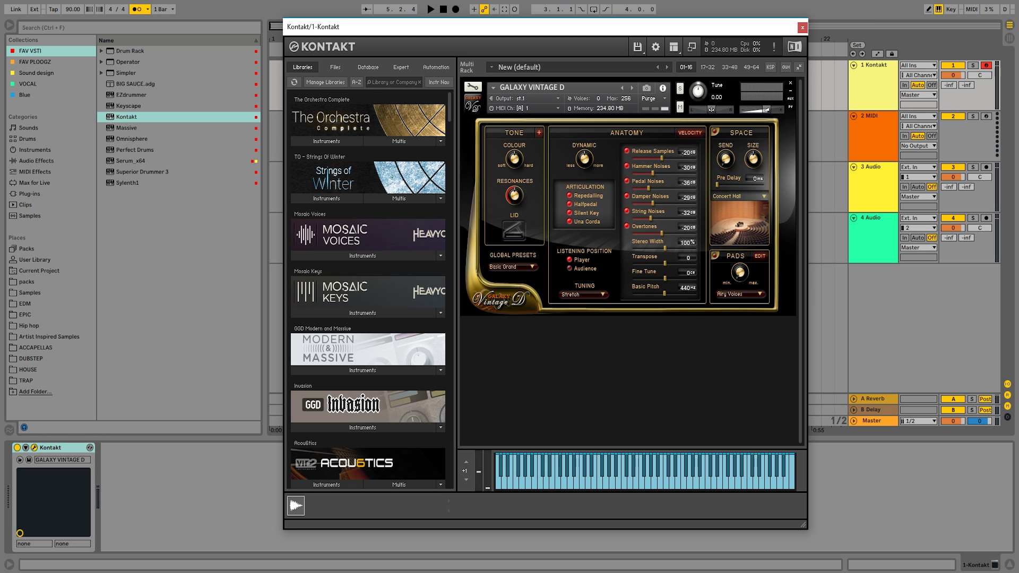
pyautogui.moveTo(619, 24); pyautogui.dragTo(632, 66)
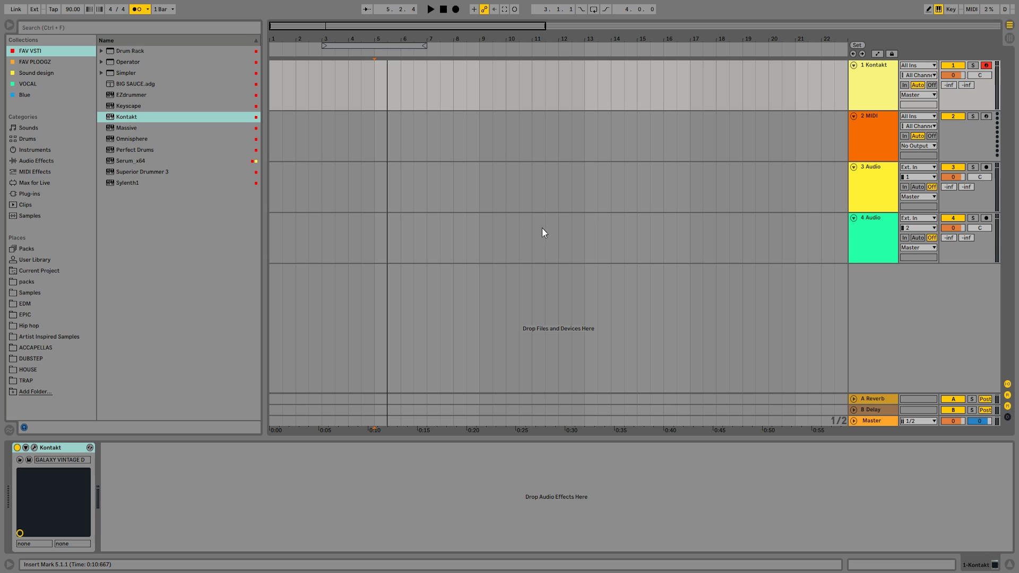
# - Record the chord progression from bar 5 on the Kontakt track and close the Kontakt window
pyautogui.click(372, 96)
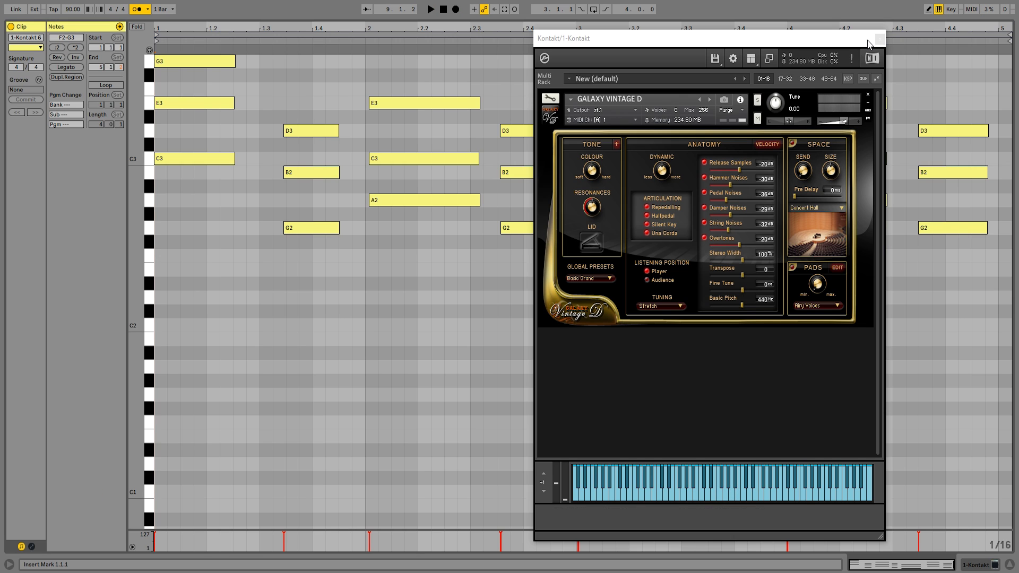
pyautogui.click(880, 39)
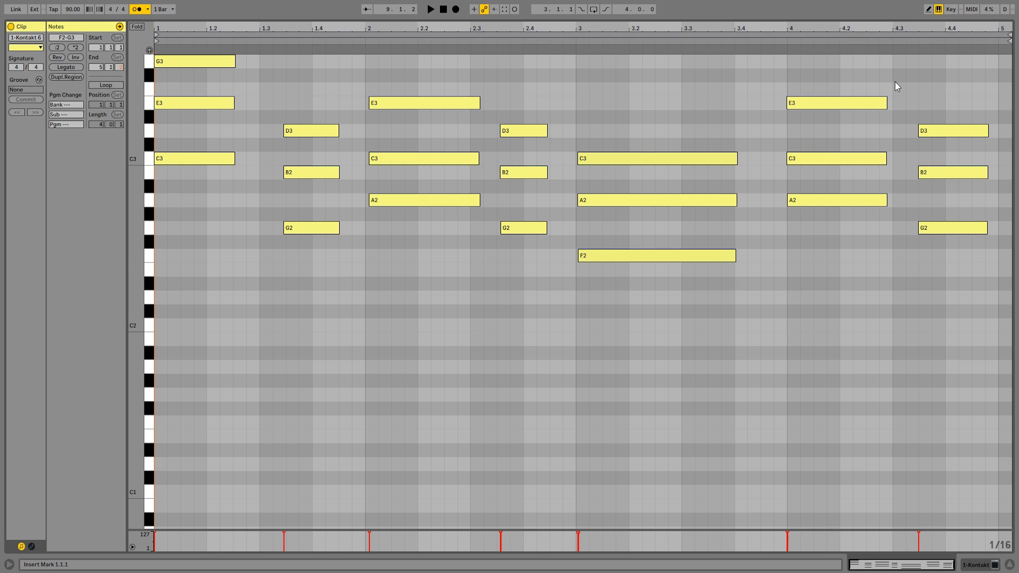
# - Move the clip's final G2, B2 and D3 chord earlier to beat 4.3, and quantize all notes to the grid
pyautogui.moveTo(896, 82); pyautogui.dragTo(991, 235)
pyautogui.moveTo(942, 131); pyautogui.dragTo(916, 131)
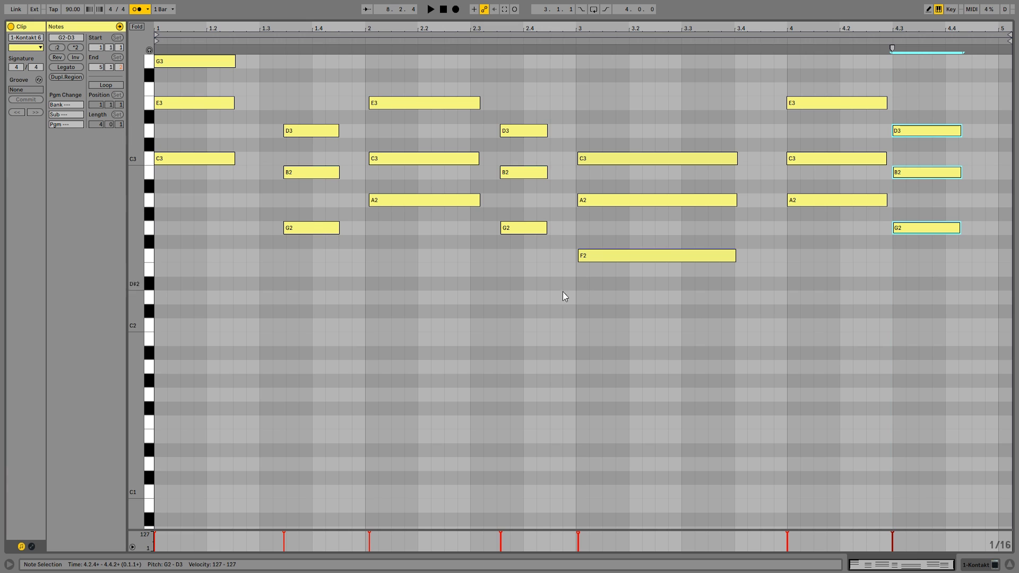
pyautogui.click(451, 332)
pyautogui.hotkey('ctrl', 'a')
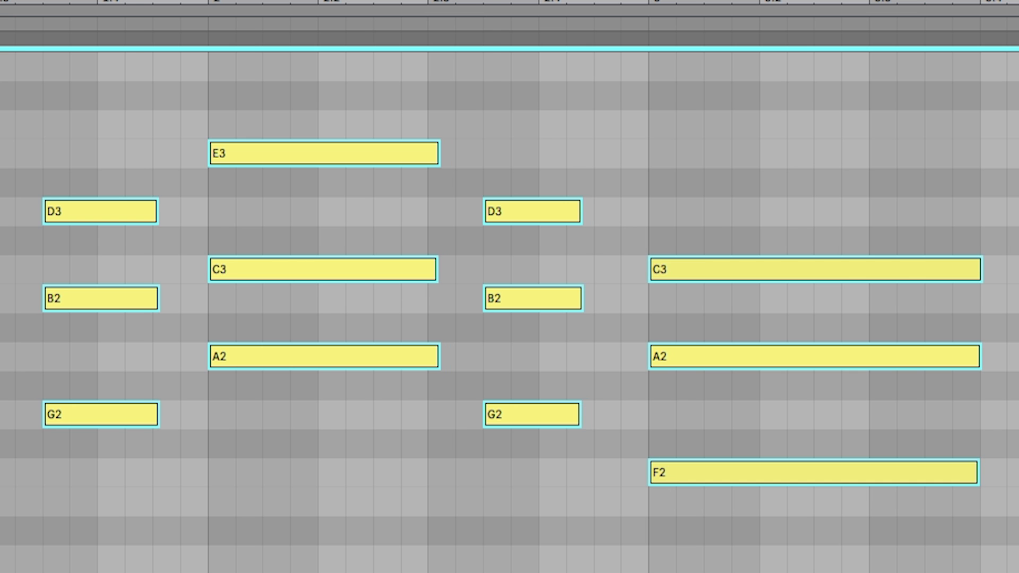
pyautogui.press('space')
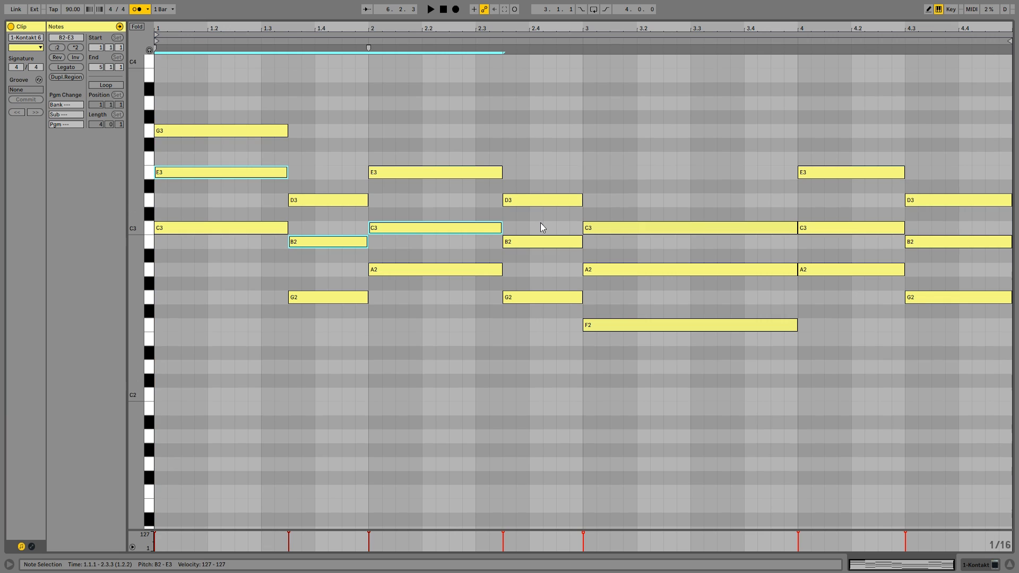
# - Select the middle note of every chord in the progression and raise them all by one octave
pyautogui.moveTo(540, 223); pyautogui.dragTo(553, 253)
pyautogui.moveTo(663, 255); pyautogui.dragTo(673, 283)
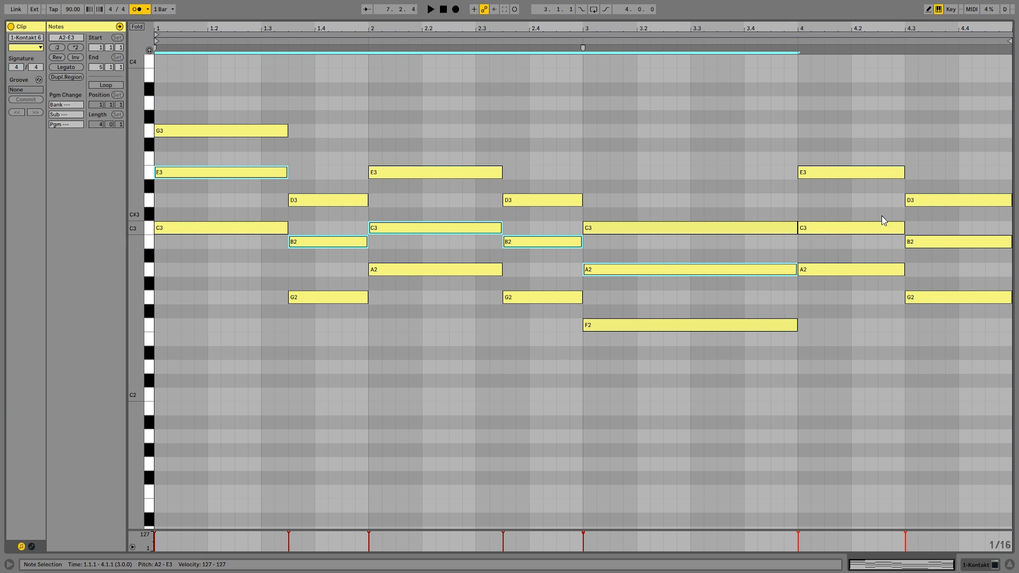
pyautogui.moveTo(882, 210); pyautogui.dragTo(894, 232)
pyautogui.moveTo(966, 232); pyautogui.dragTo(954, 247)
pyautogui.hotkey('shift', 'Up')
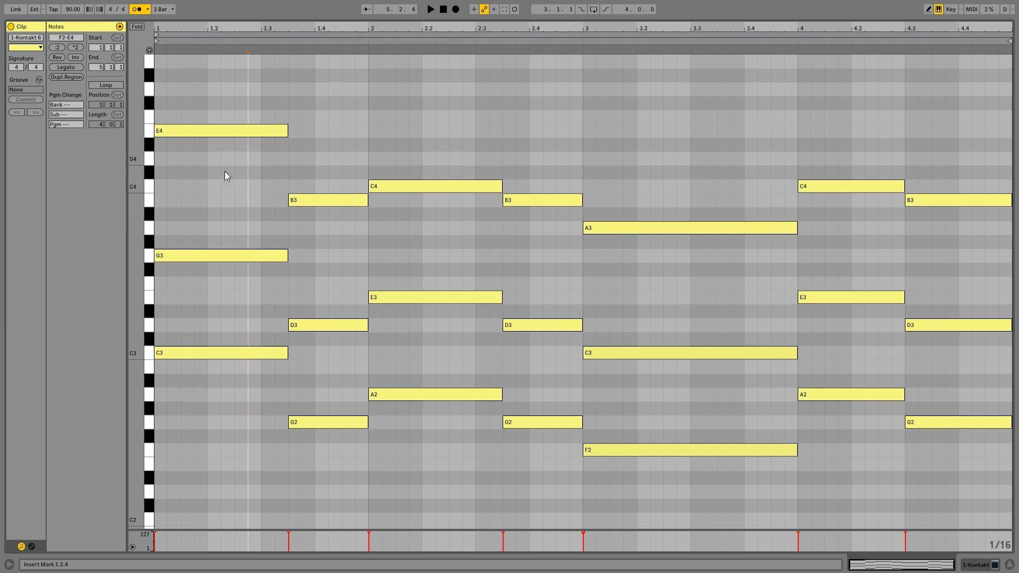
# - Lower the first chord's E4 by an octave, play it for comparison, and raise the note back up an octave
pyautogui.click(222, 128)
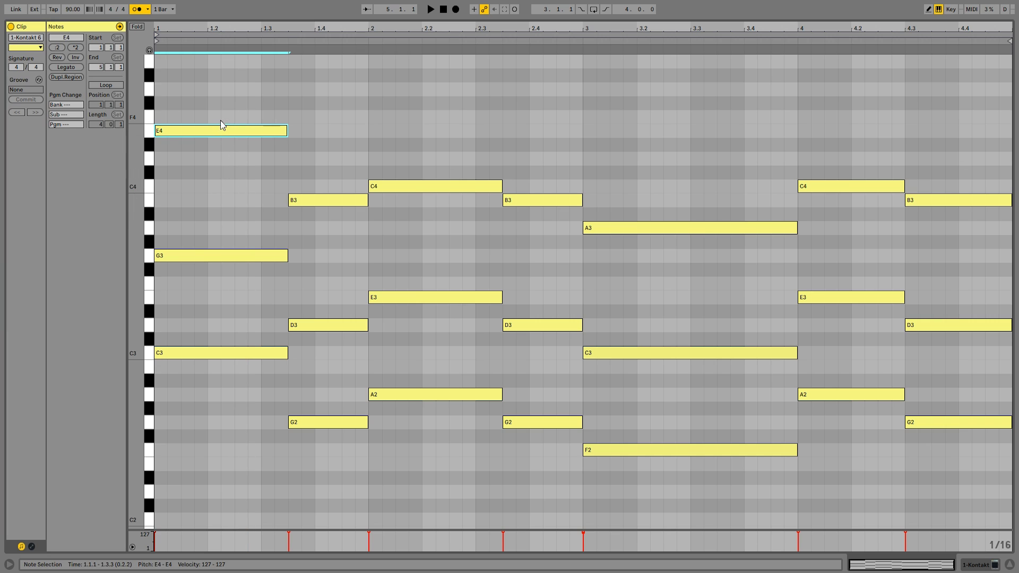
pyautogui.hotkey('shift', 'Down')
pyautogui.press('space')
pyautogui.press('space')
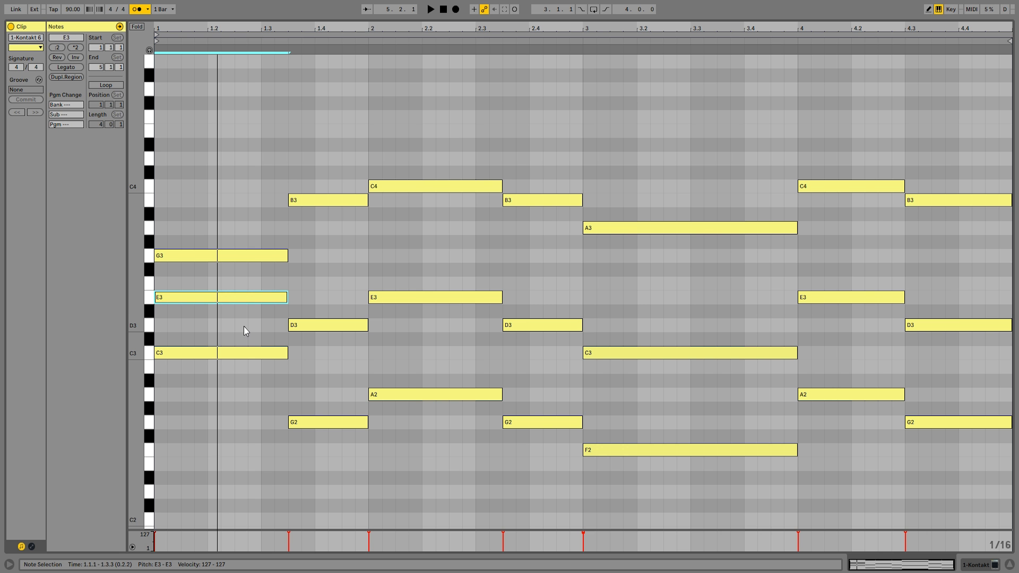
pyautogui.hotkey('shift', 'Up')
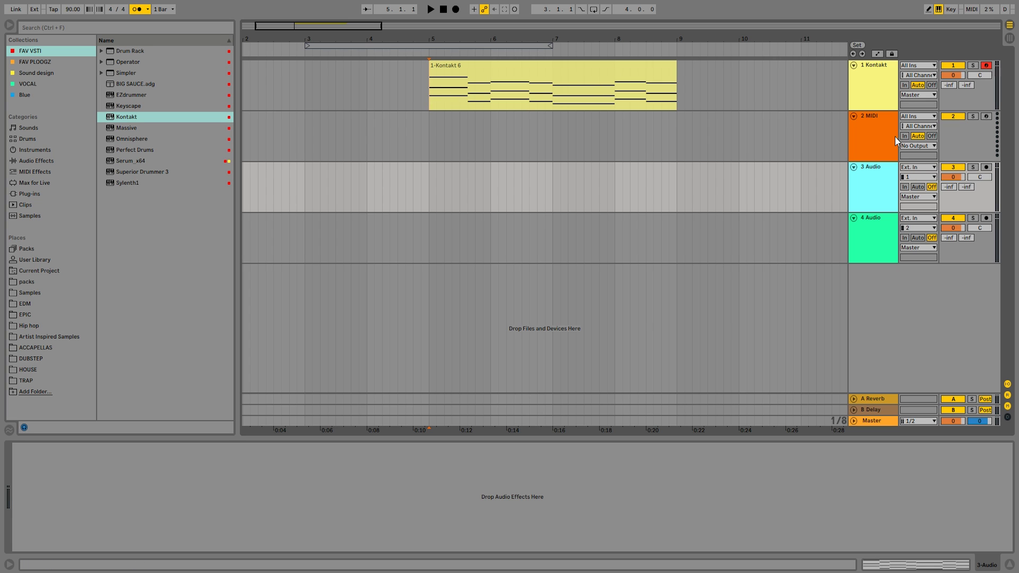
# - Load the Ethereal Movement preset in Sylenth1 and copy the Kontakt chord clip to bar 5 of the Sylenth1 track
pyautogui.click(862, 141)
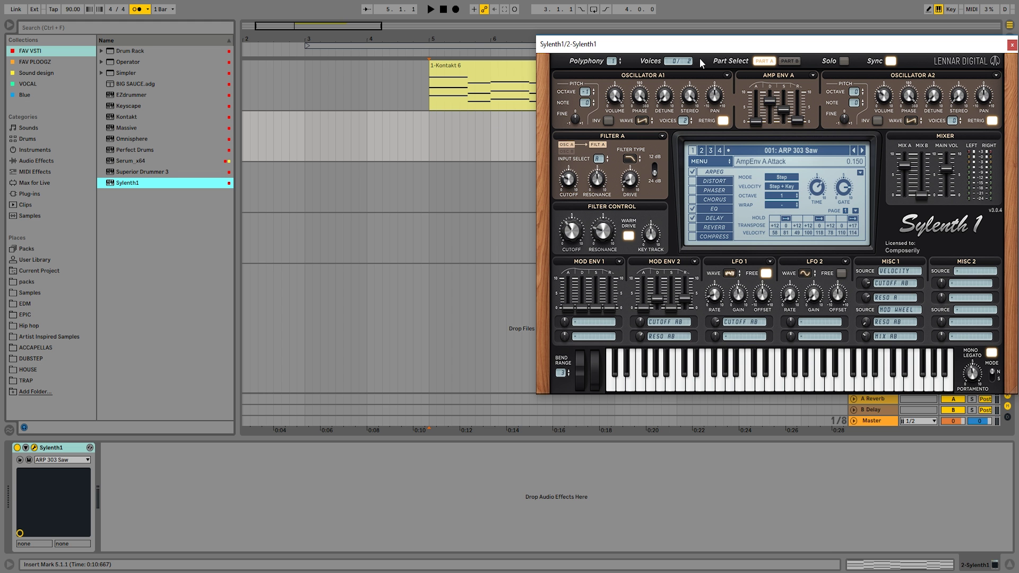
pyautogui.moveTo(698, 44); pyautogui.dragTo(451, 114)
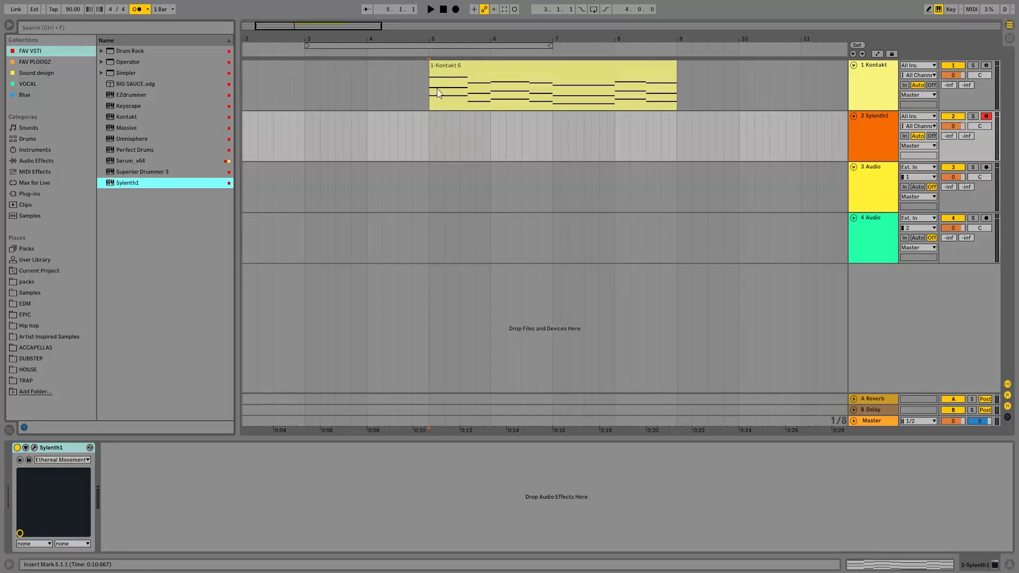
pyautogui.click(438, 88)
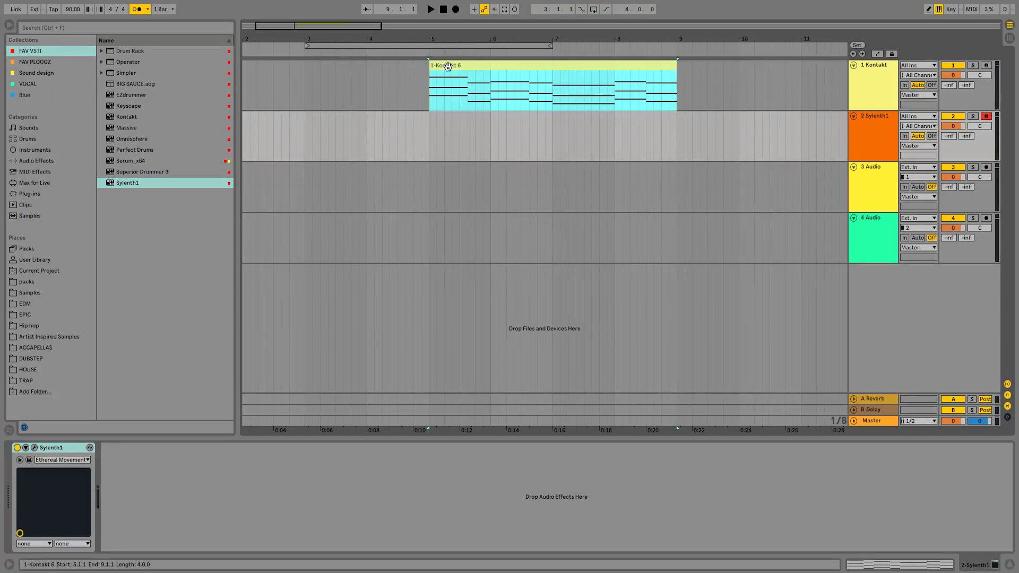
pyautogui.click(432, 146)
pyautogui.hotkey('ctrl', 'v')
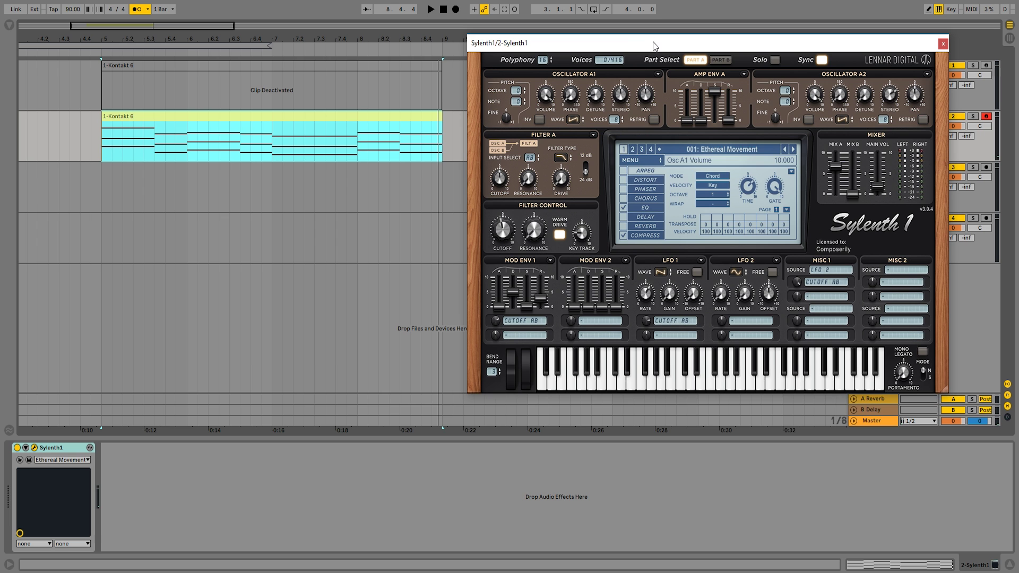
# - Close the Sylenth1 window and add a new MIDI track with Serum_x64 below the Sylenth1 track
pyautogui.moveTo(653, 41); pyautogui.dragTo(542, 47)
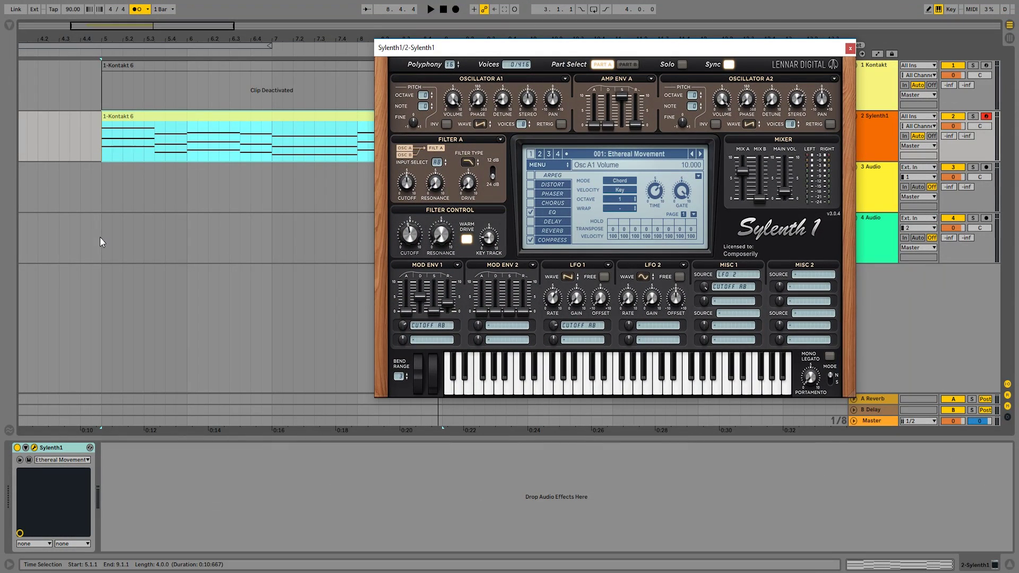
pyautogui.hotkey('ctrl', 'alt', 'b')
pyautogui.click(851, 49)
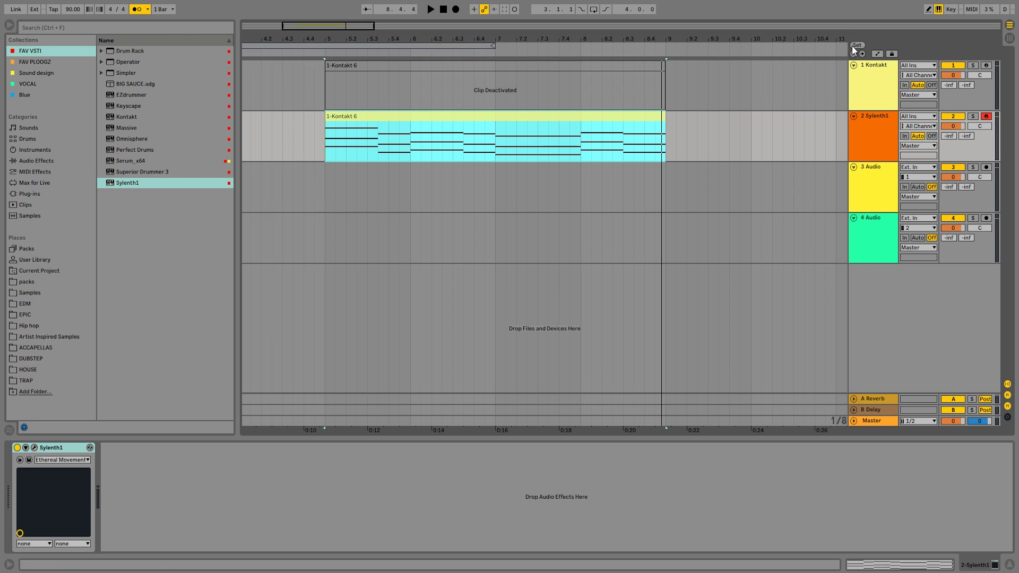
pyautogui.click(871, 140)
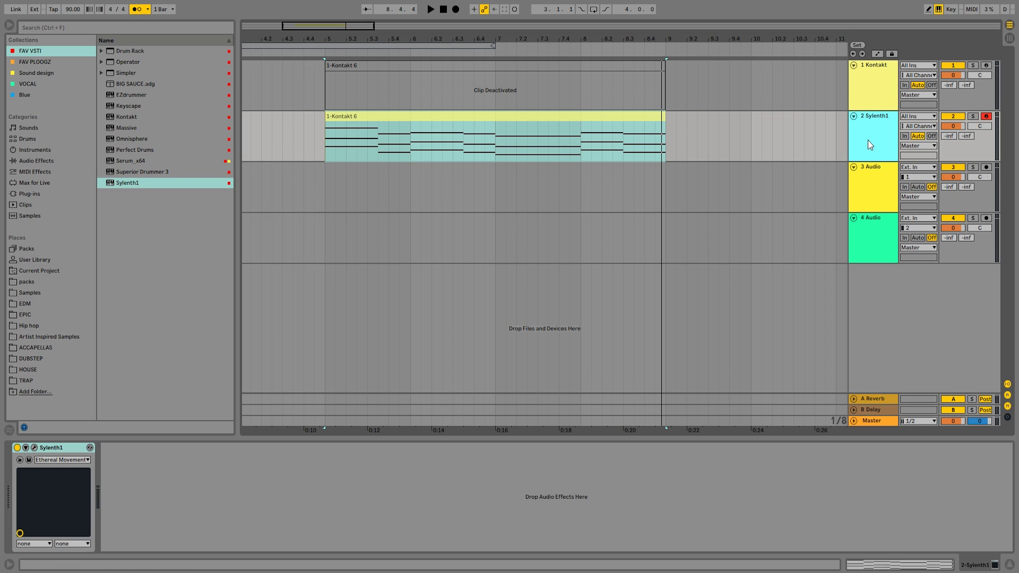
pyautogui.hotkey('ctrl', 'shift', 't')
pyautogui.moveTo(138, 164); pyautogui.dragTo(193, 174)
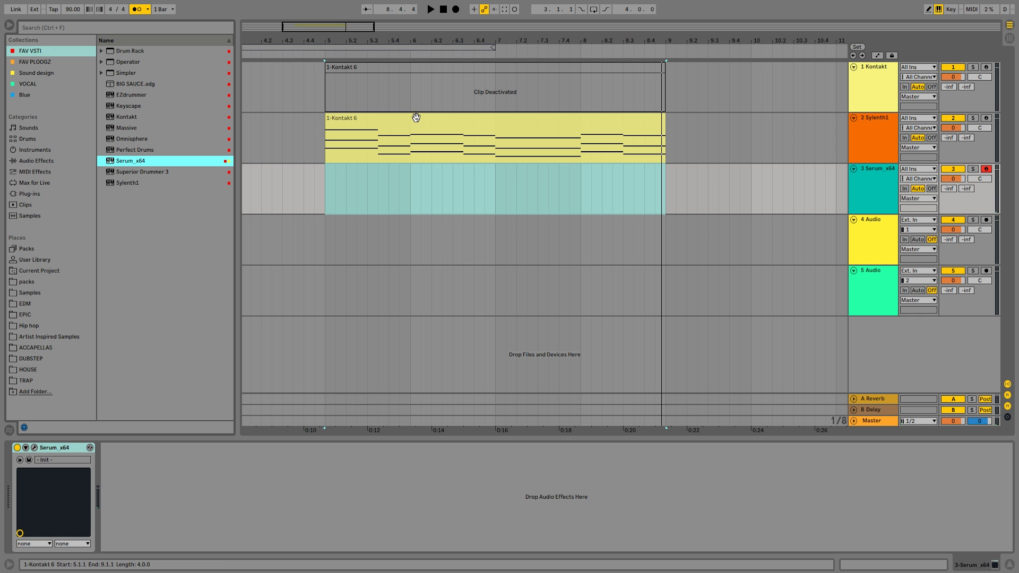
# - Copy the Sylenth1 chord clip to bar 5 of the Serum_x64 track and lower all its notes by one octave
pyautogui.click(415, 120)
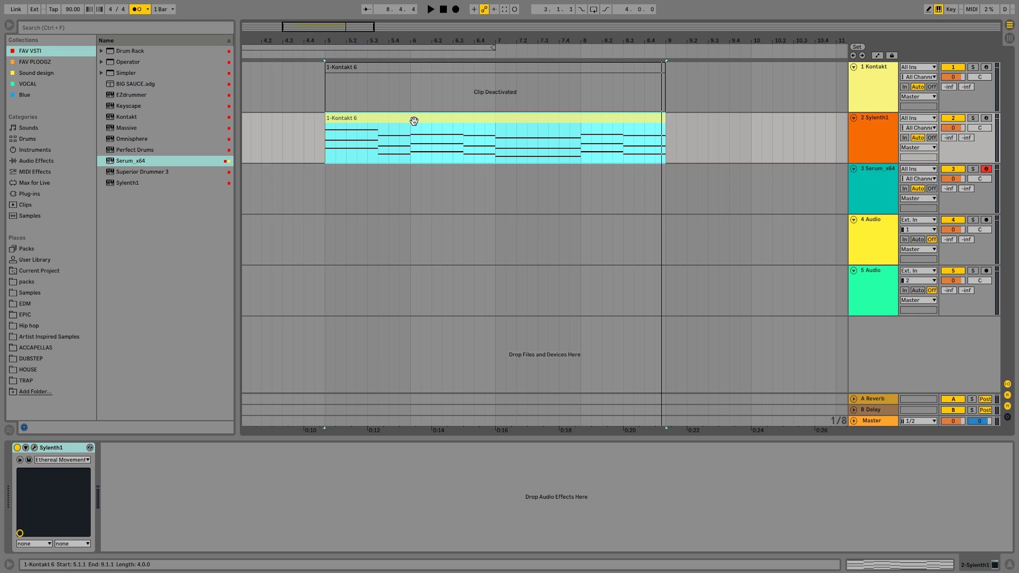
pyautogui.hotkey('ctrl', 'c')
pyautogui.click(321, 197)
pyautogui.hotkey('ctrl', 'v')
pyautogui.doubleClick(432, 198)
pyautogui.hotkey('ctrl', 'a')
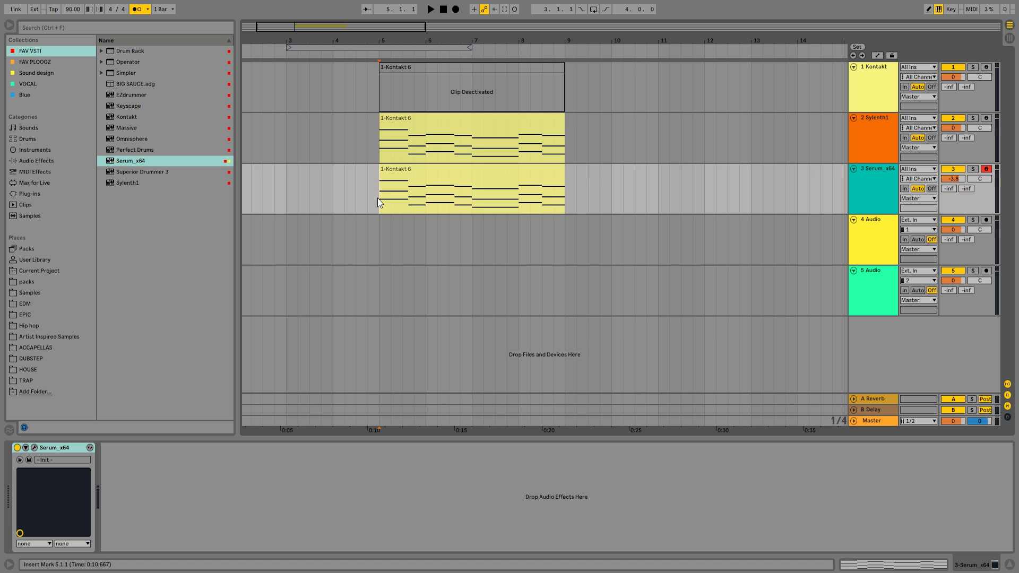
# - Add an Operator track below Serum_x64, copy the Serum clip to its bar 5, and open the copy's notes
pyautogui.click(432, 169)
pyautogui.click(870, 181)
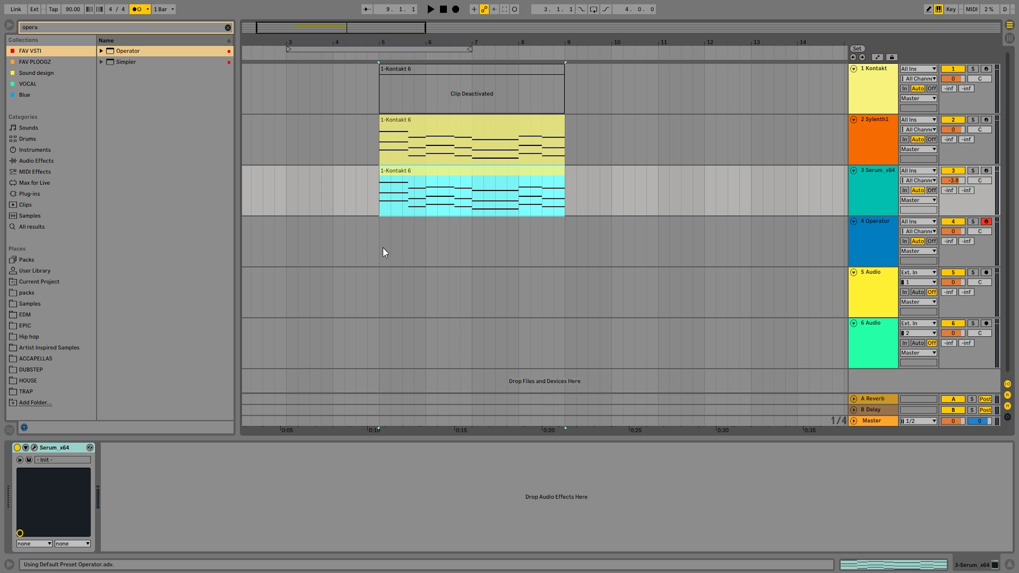
pyautogui.click(378, 247)
pyautogui.hotkey('ctrl', 'v')
pyautogui.doubleClick(427, 230)
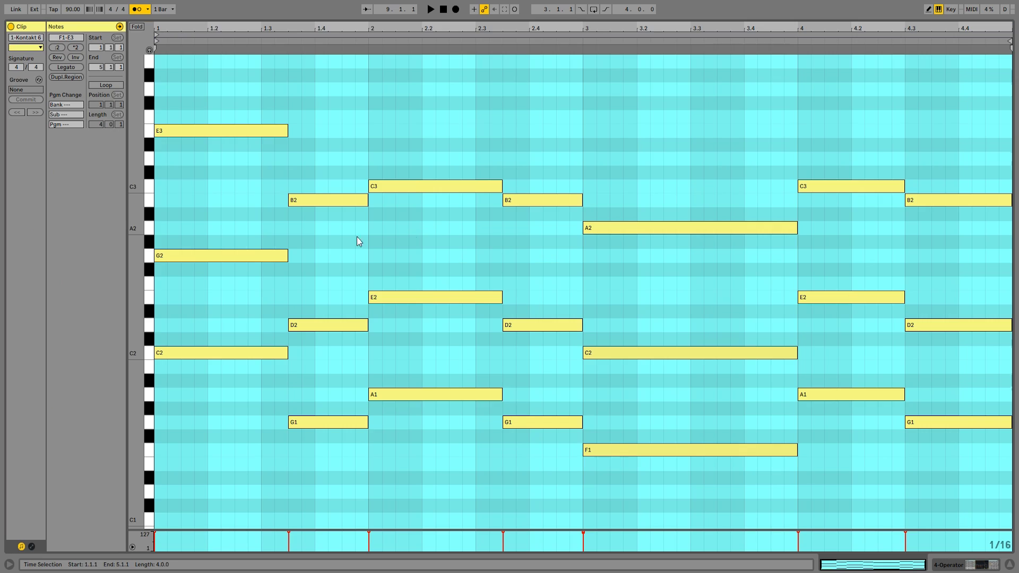
# - Delete the upper two notes of every chord in the Operator clip, keeping only the lowest note as a bass line
pyautogui.moveTo(209, 121); pyautogui.dragTo(218, 273)
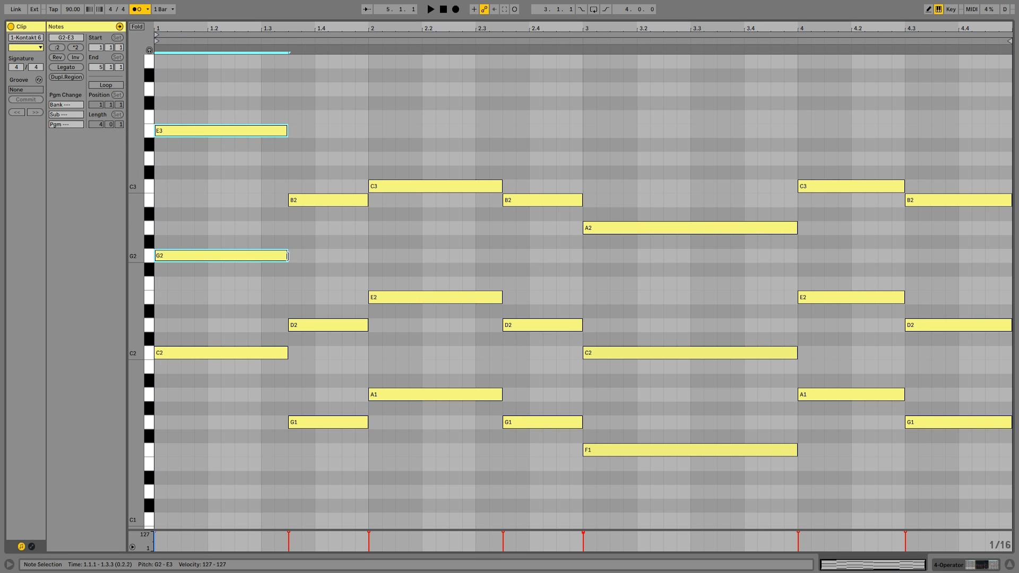
pyautogui.press('Delete')
pyautogui.moveTo(317, 148); pyautogui.dragTo(330, 352)
pyautogui.press('Delete')
pyautogui.moveTo(444, 148); pyautogui.dragTo(447, 336)
pyautogui.press('Delete')
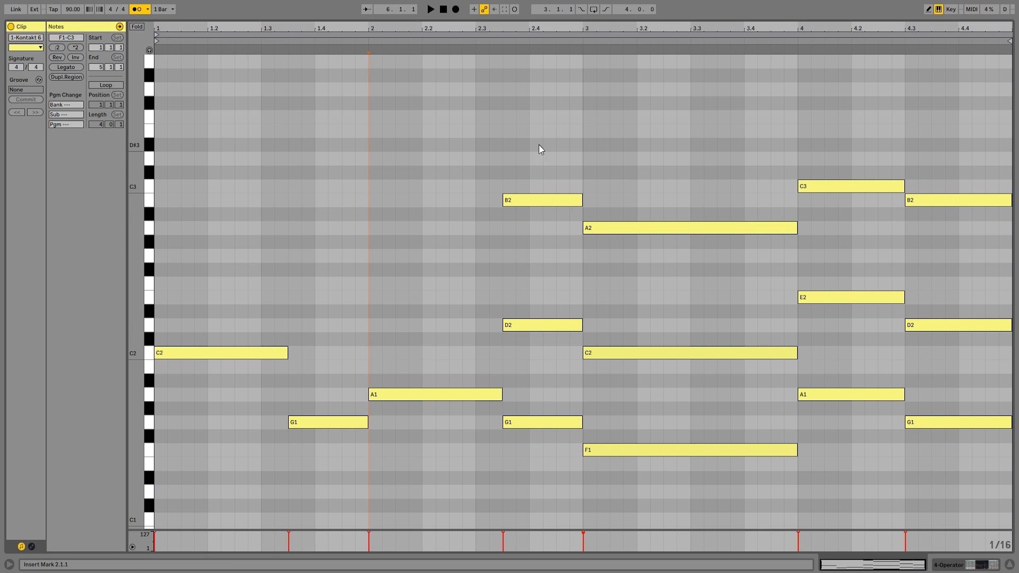
pyautogui.moveTo(540, 144); pyautogui.dragTo(765, 354)
pyautogui.press('Delete')
pyautogui.moveTo(837, 159); pyautogui.dragTo(837, 368)
pyautogui.press('Delete')
pyautogui.moveTo(957, 143); pyautogui.dragTo(957, 368)
pyautogui.press('Delete')
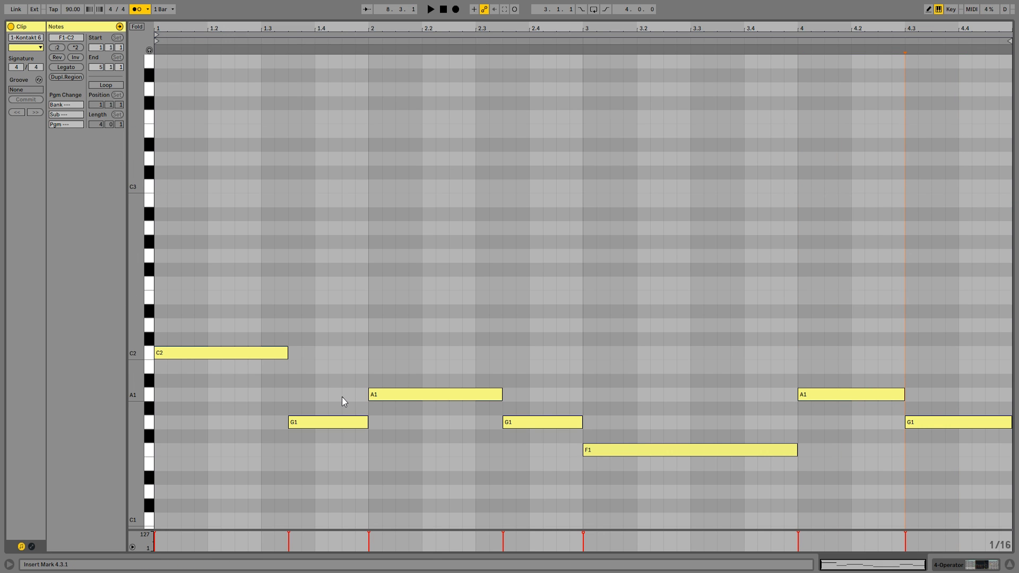
# - Lower all the bass notes by one octave and play the Operator track soloed
pyautogui.hotkey('ctrl', 'a')
pyautogui.scroll(-3, 408, 279)
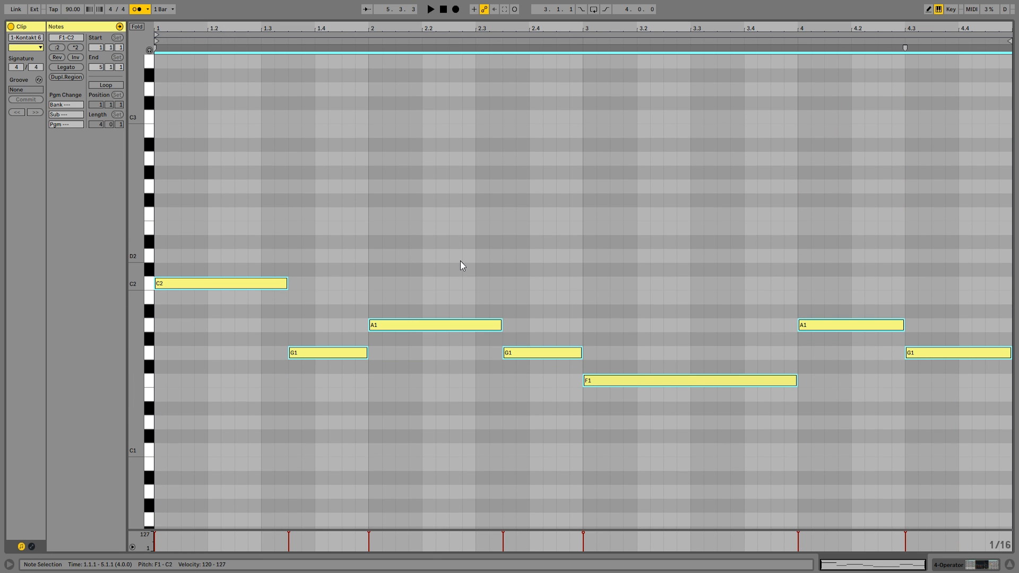
pyautogui.hotkey('shift', 'Down')
pyautogui.press('space')
pyautogui.scroll(-6, 460, 260)
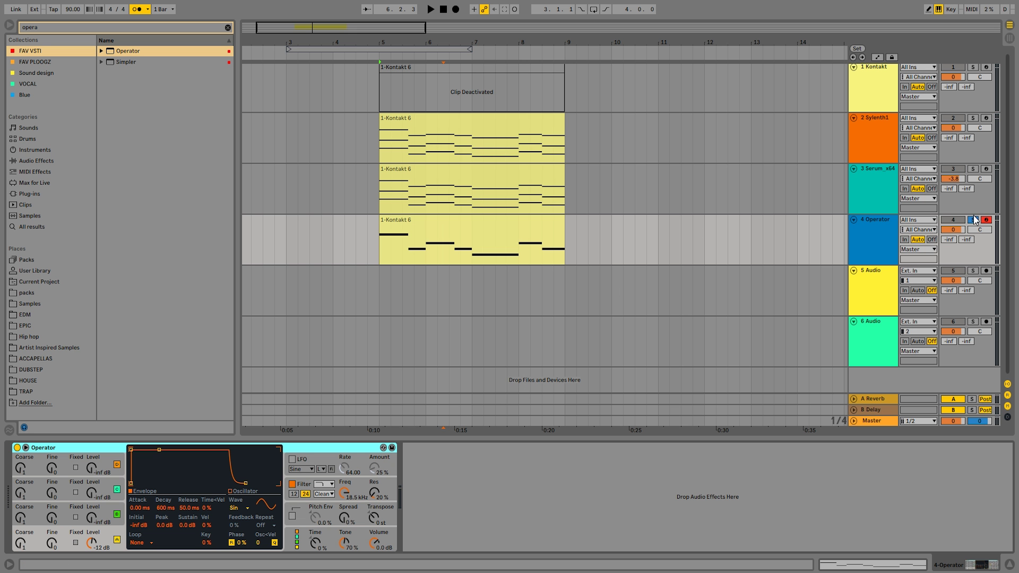
pyautogui.click(975, 220)
pyautogui.press('space')
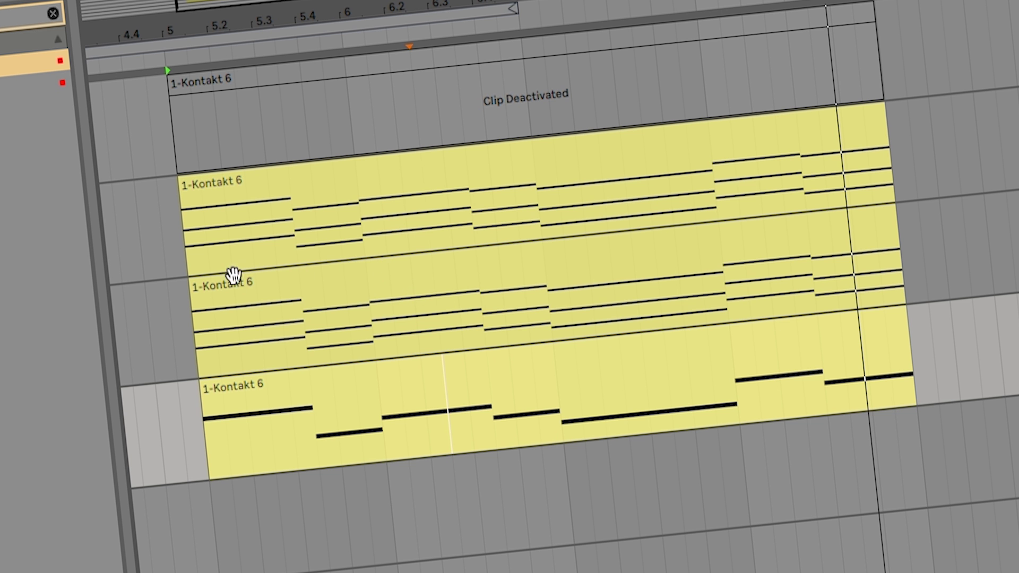
# - Solo the Sylenth1 track, enable the arpeggiator in Sylenth1, and play the chords from bar 5
pyautogui.click(196, 247)
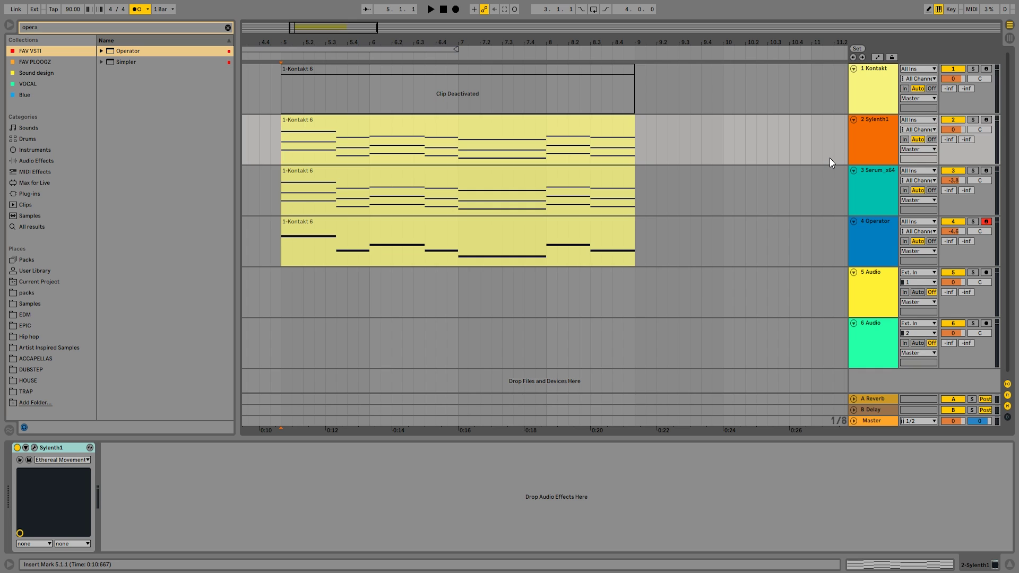
pyautogui.click(972, 120)
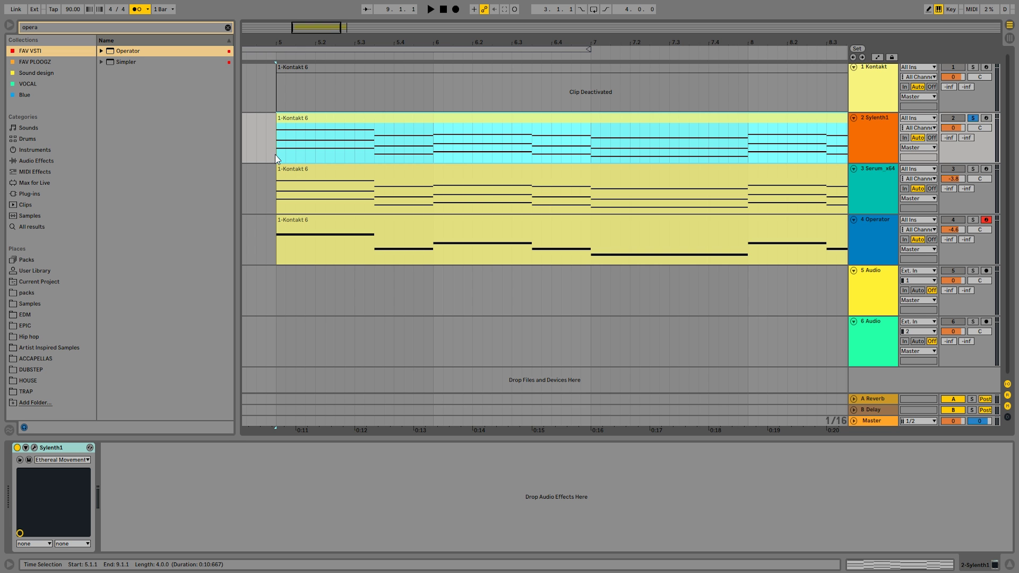
pyautogui.click(276, 154)
pyautogui.click(35, 448)
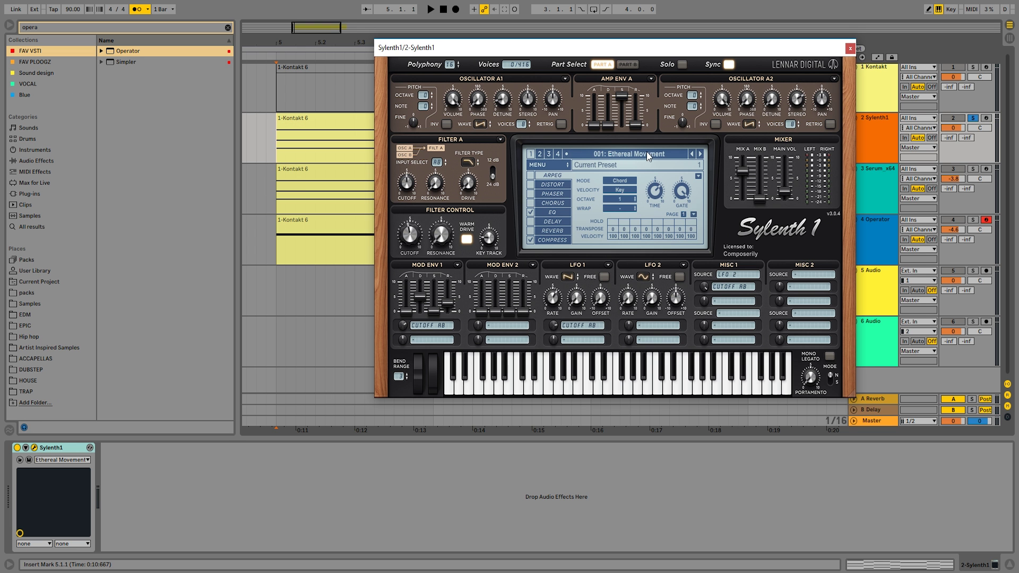
pyautogui.moveTo(577, 55); pyautogui.dragTo(520, 253)
pyautogui.click(446, 227)
pyautogui.press('space')
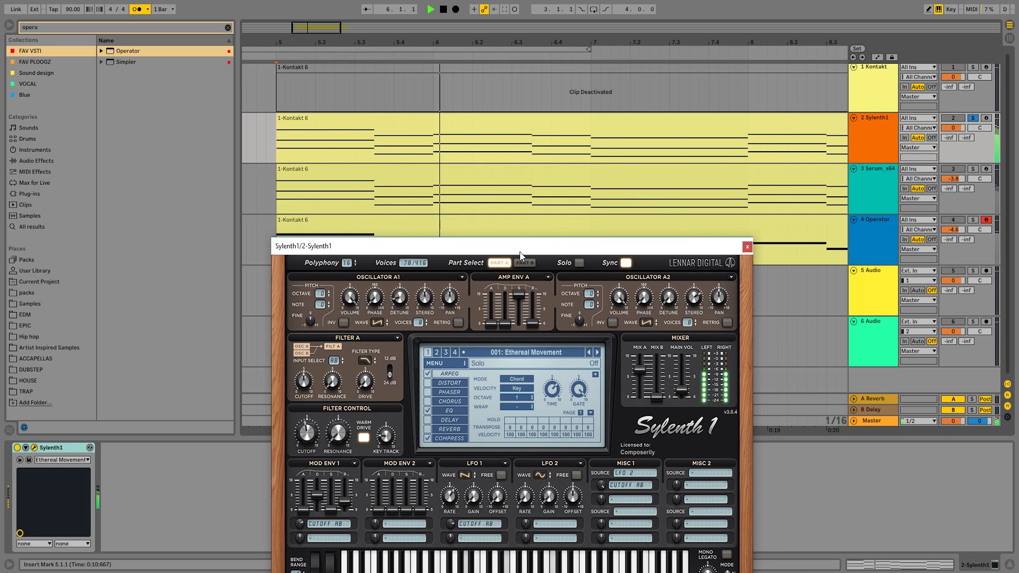
pyautogui.press('space')
# - Open the Sylenth1 clip's notes, close the synth window, add melody notes on B3, A3 and G3 among the chords, and play the clip
pyautogui.moveTo(520, 255); pyautogui.dragTo(637, 148)
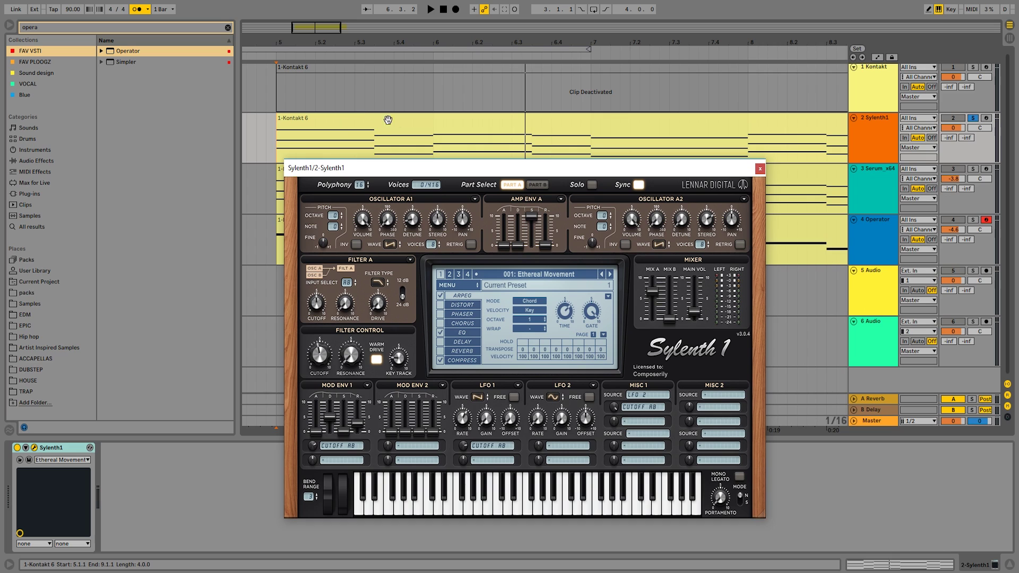
pyautogui.doubleClick(388, 120)
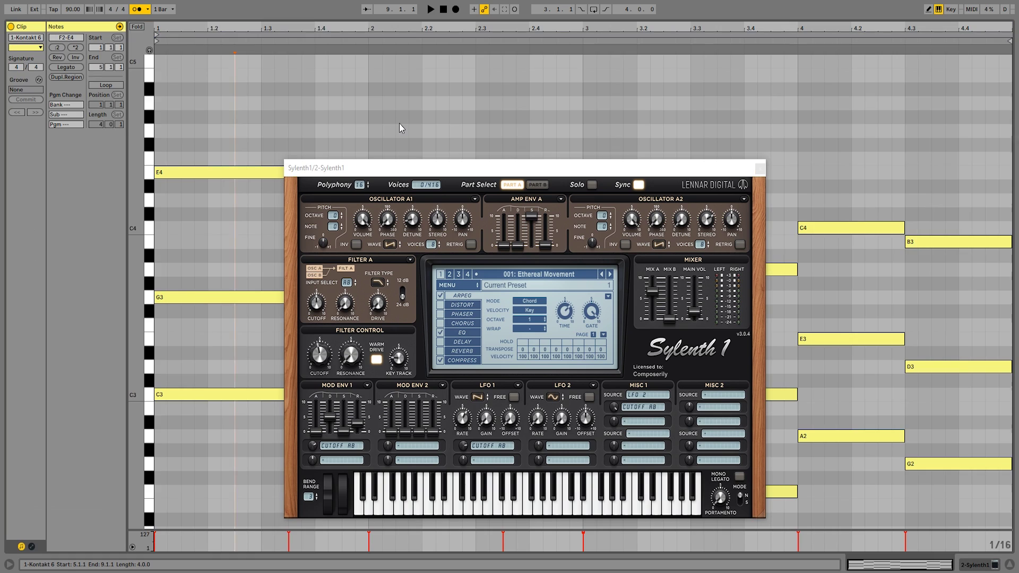
pyautogui.click(761, 168)
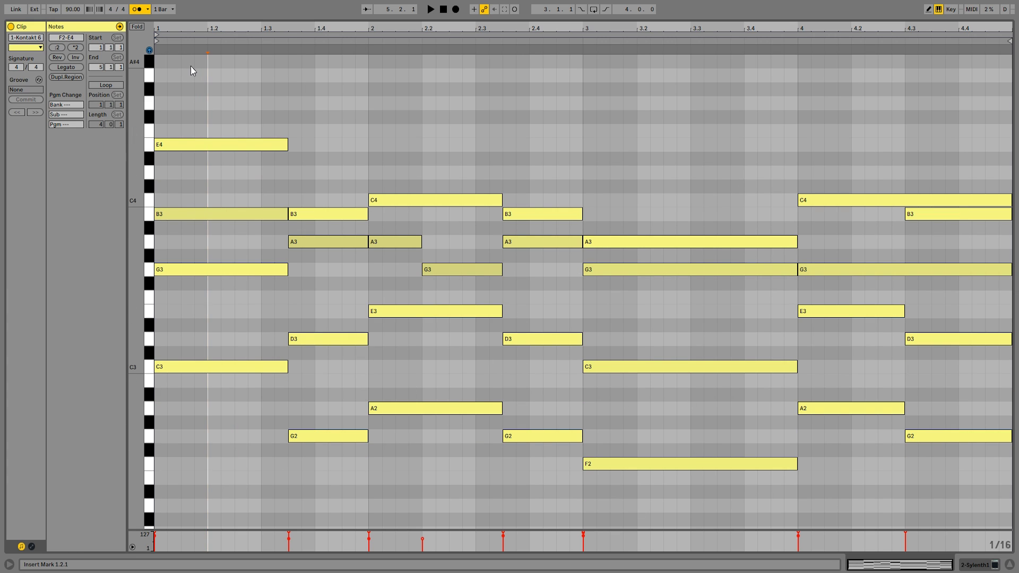
pyautogui.press('space')
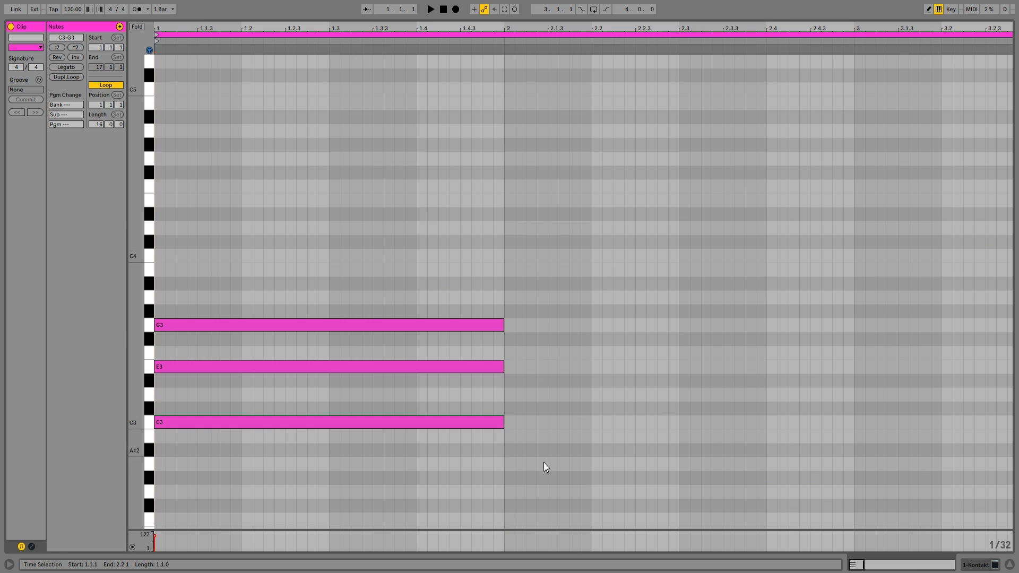
# - Select the C3, E3 and G3 triad and add a one-bar B3 note above it
pyautogui.click(399, 539)
pyautogui.moveTo(413, 520); pyautogui.dragTo(346, 225)
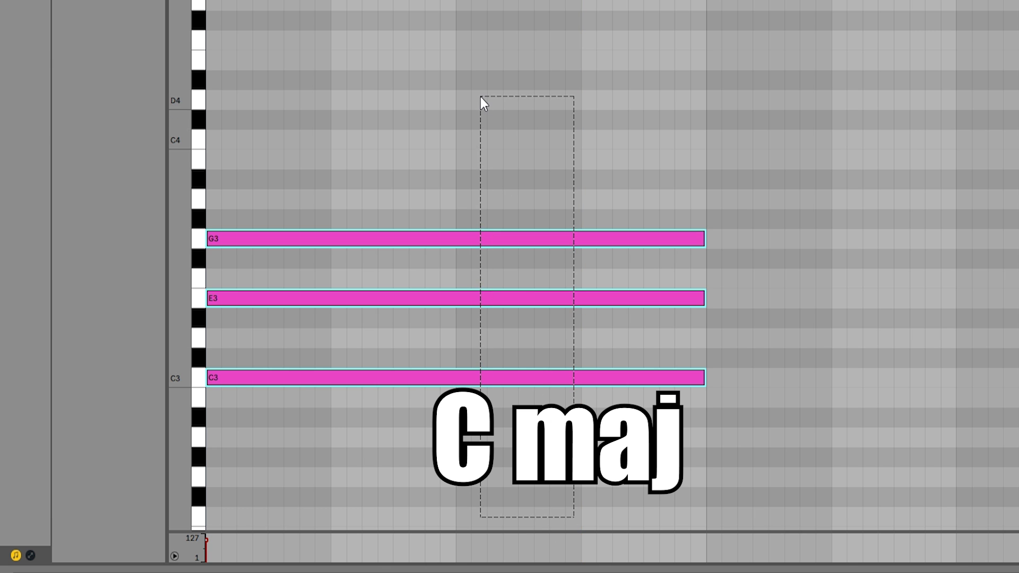
pyautogui.click(610, 319)
pyautogui.hotkey('ctrl', 'z')
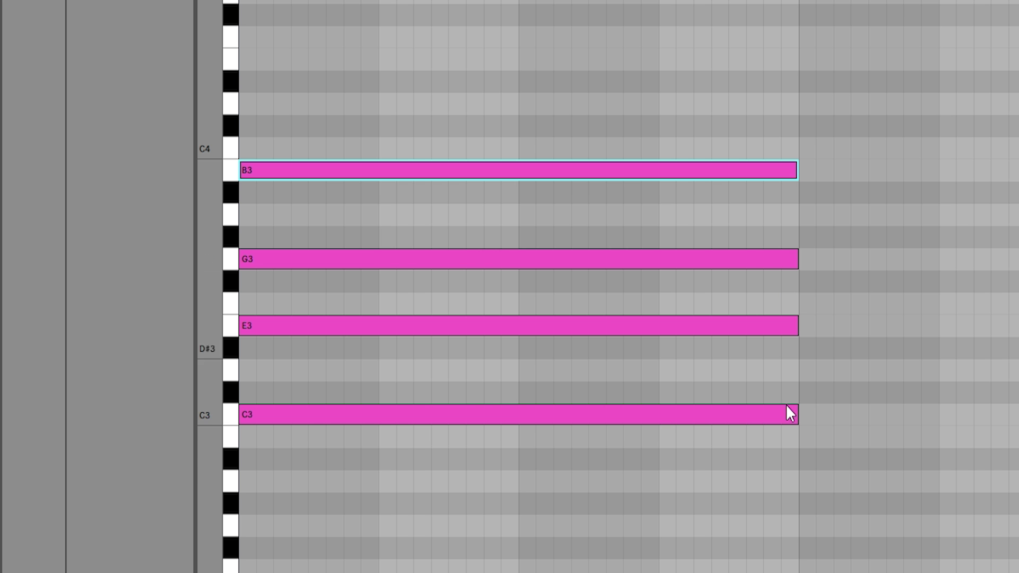
# - Extend the four-note C major chord with a one-bar D4 above B3 and select the whole chord
pyautogui.moveTo(459, 488); pyautogui.dragTo(382, 322)
pyautogui.moveTo(601, 252); pyautogui.dragTo(448, 1)
pyautogui.click(923, 145)
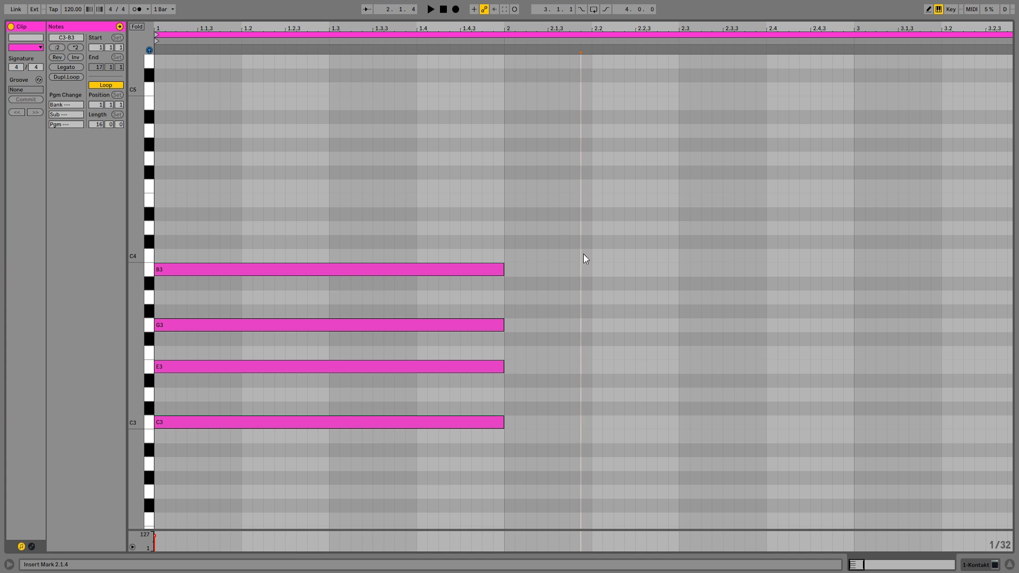
pyautogui.hotkey('ctrl', 'z')
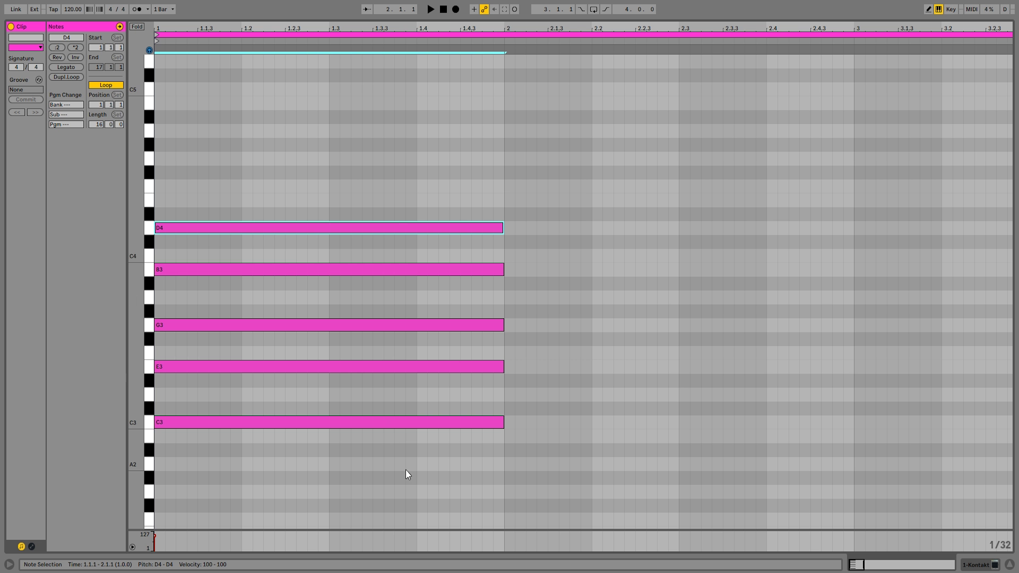
pyautogui.moveTo(432, 488); pyautogui.dragTo(249, 157)
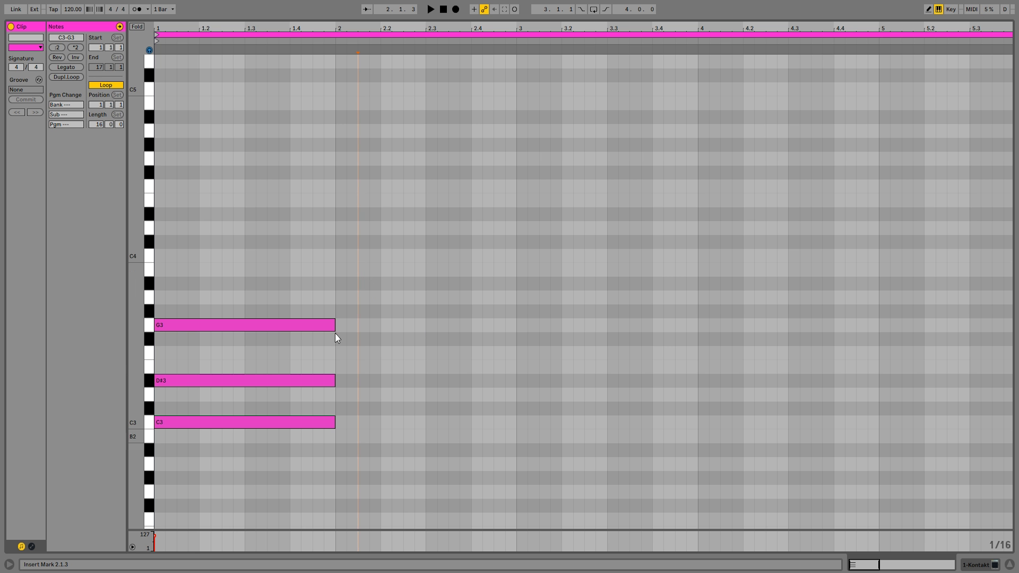
# - Stack one-bar A#3, D4 and F4 notes on top of the C3, D#3 and G3 minor triad
pyautogui.moveTo(239, 28); pyautogui.dragTo(239, 52)
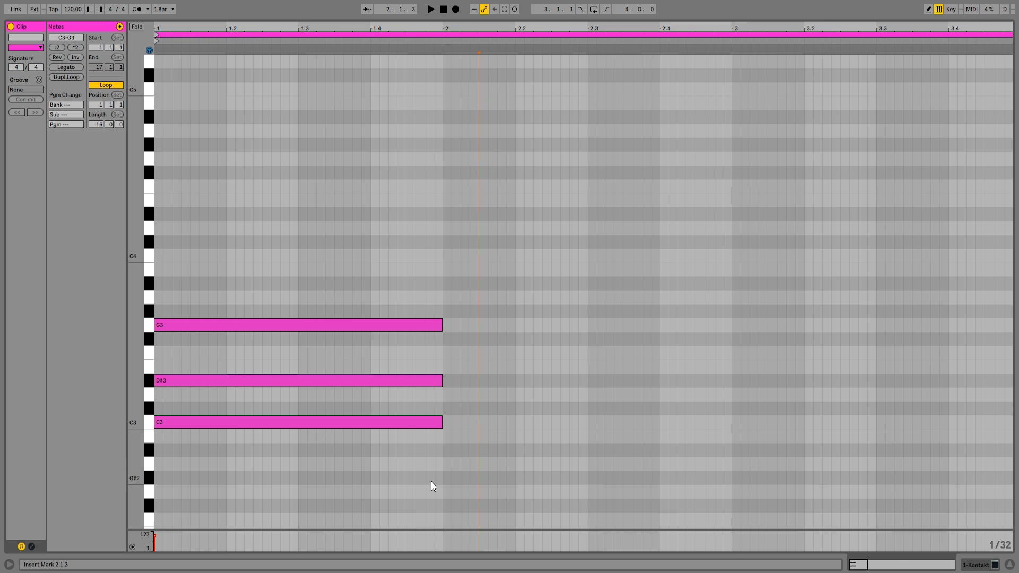
pyautogui.moveTo(402, 485); pyautogui.dragTo(256, 209)
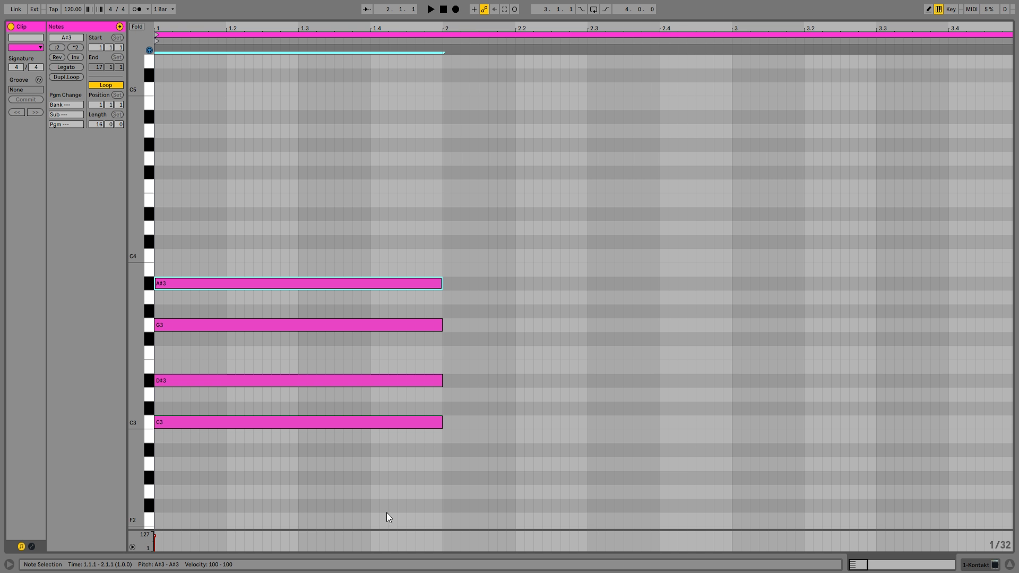
pyautogui.click(398, 490)
pyautogui.click(453, 246)
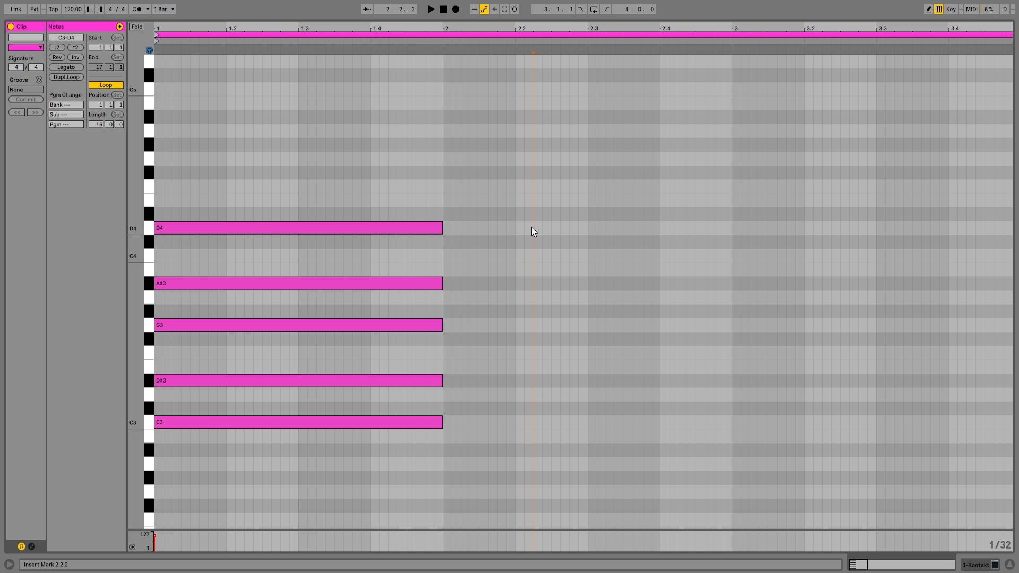
pyautogui.doubleClick(292, 187)
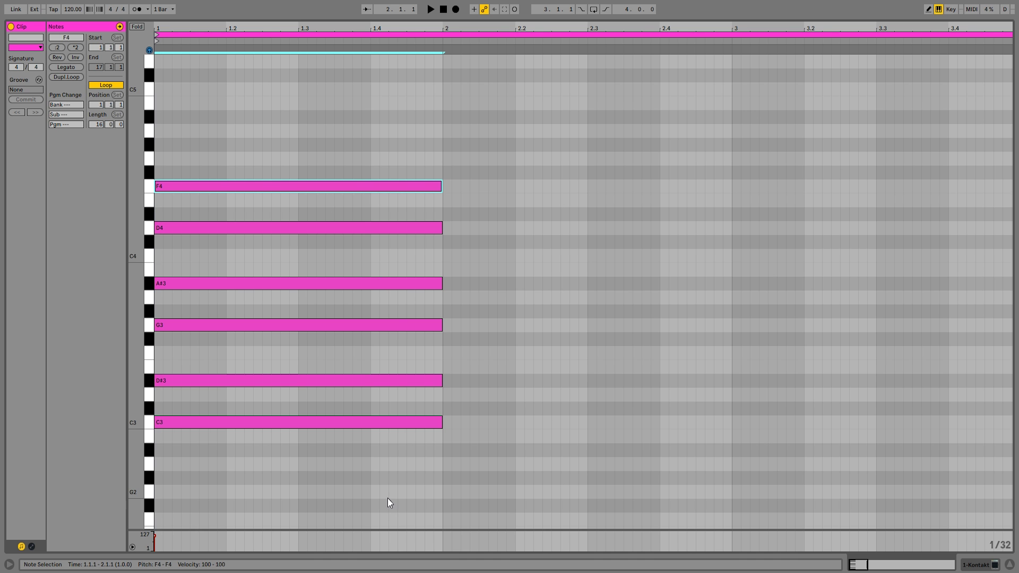
# - Move the middle E3 note of the C major triad down to D3 and select the whole C sus2 chord
pyautogui.click(397, 503)
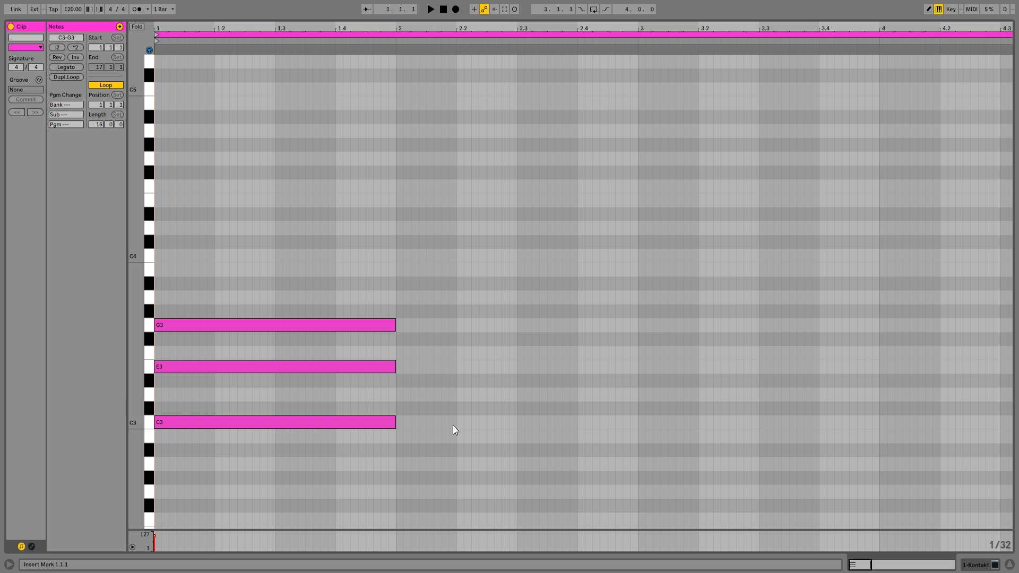
pyautogui.click(198, 366)
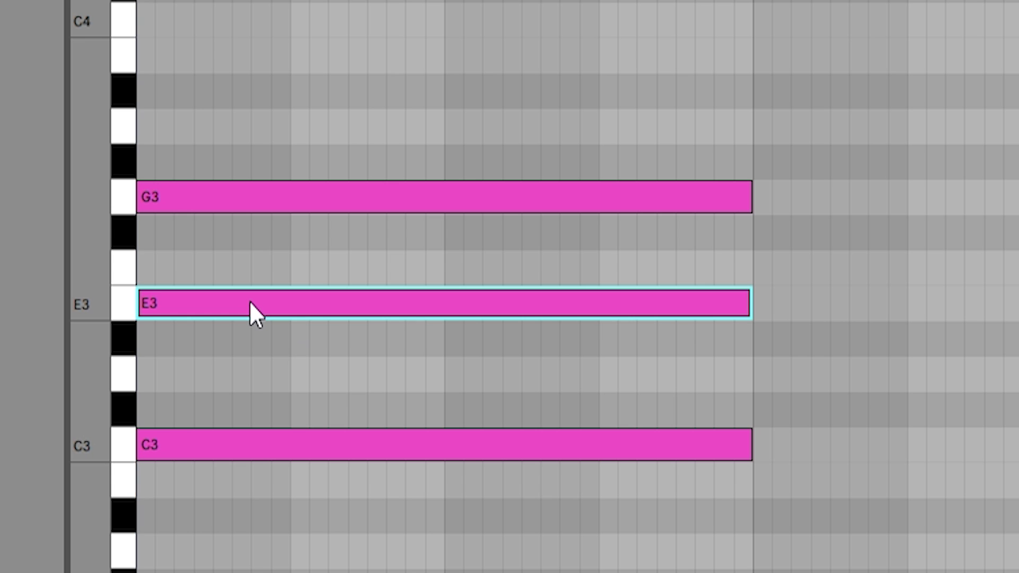
pyautogui.moveTo(249, 301); pyautogui.dragTo(253, 361)
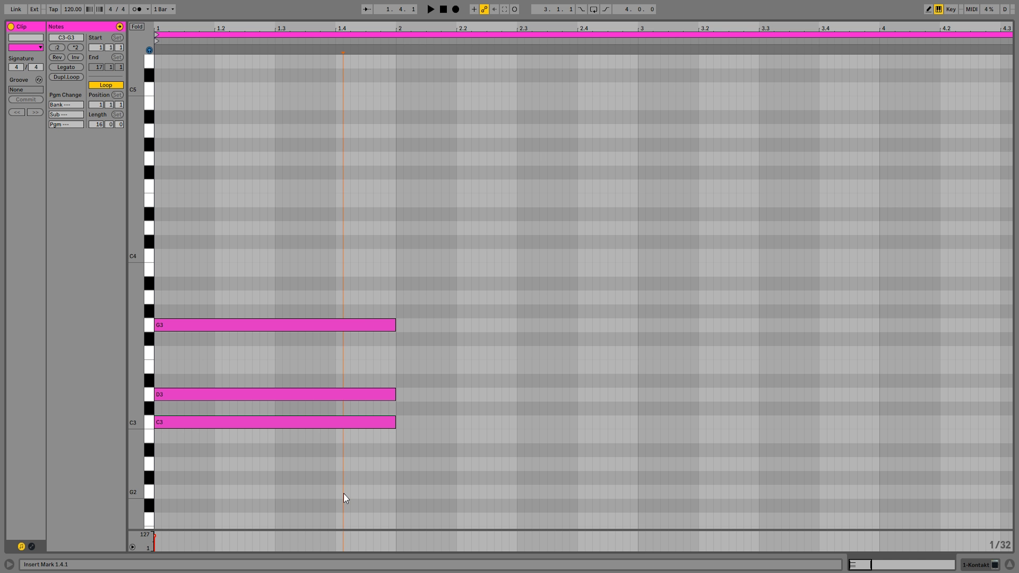
pyautogui.click(343, 494)
pyautogui.hotkey('ctrl', 'a')
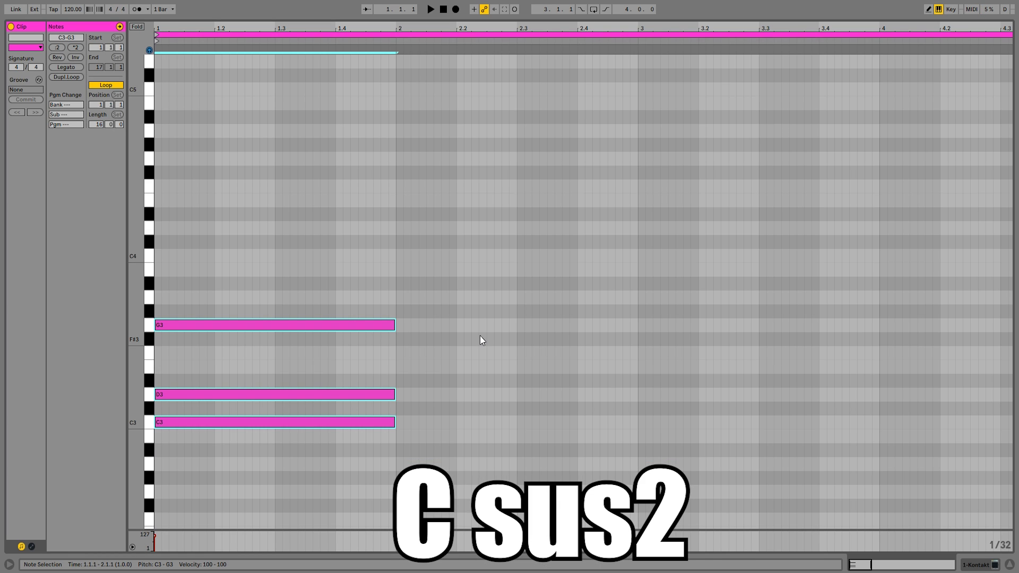
pyautogui.click(480, 336)
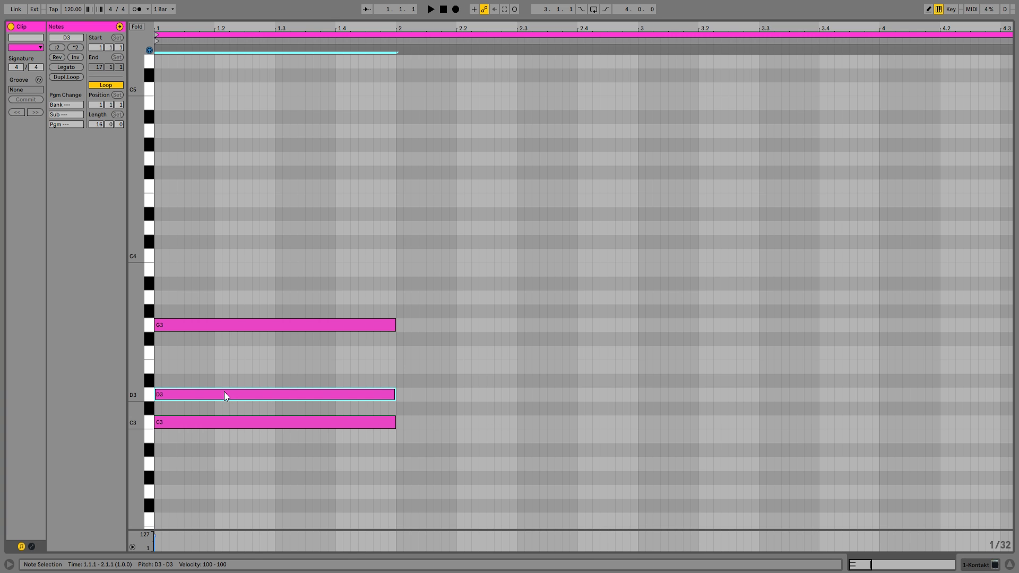
# - Raise the D3 note to F3 to form a C sus4 chord and select all its notes
pyautogui.click(319, 343)
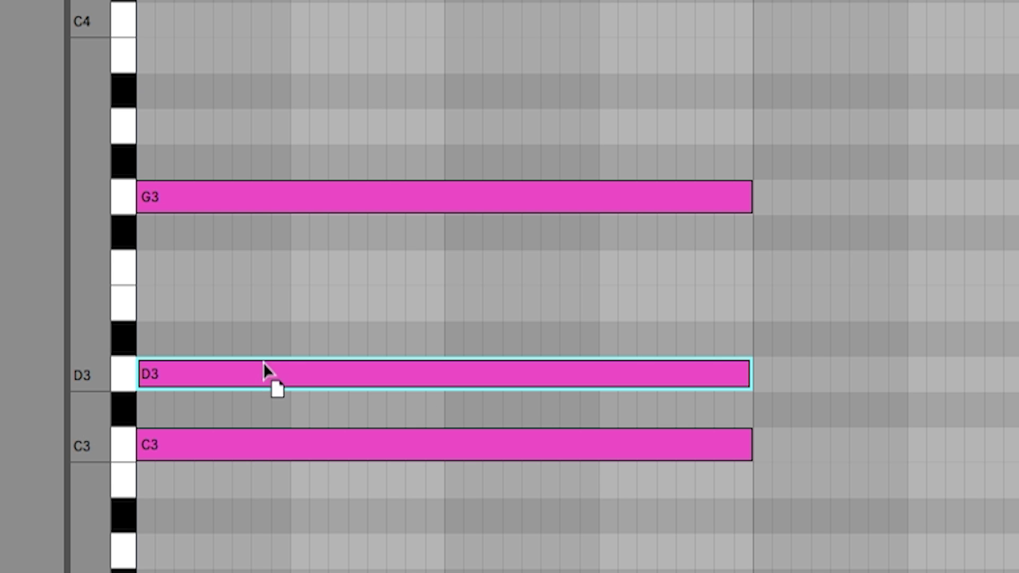
pyautogui.moveTo(263, 362); pyautogui.dragTo(256, 279)
pyautogui.hotkey('ctrl', 'a')
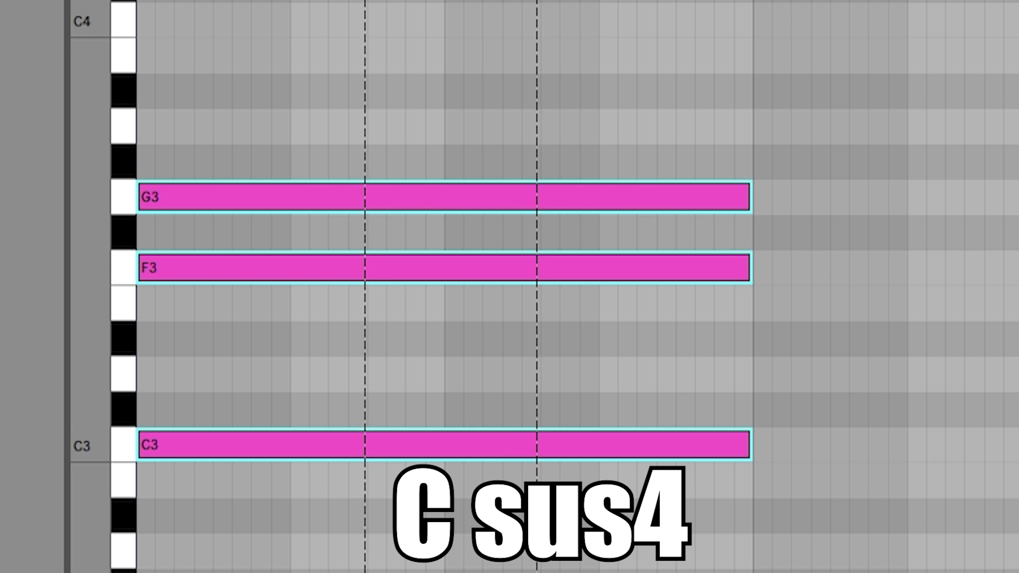
pyautogui.click(441, 276)
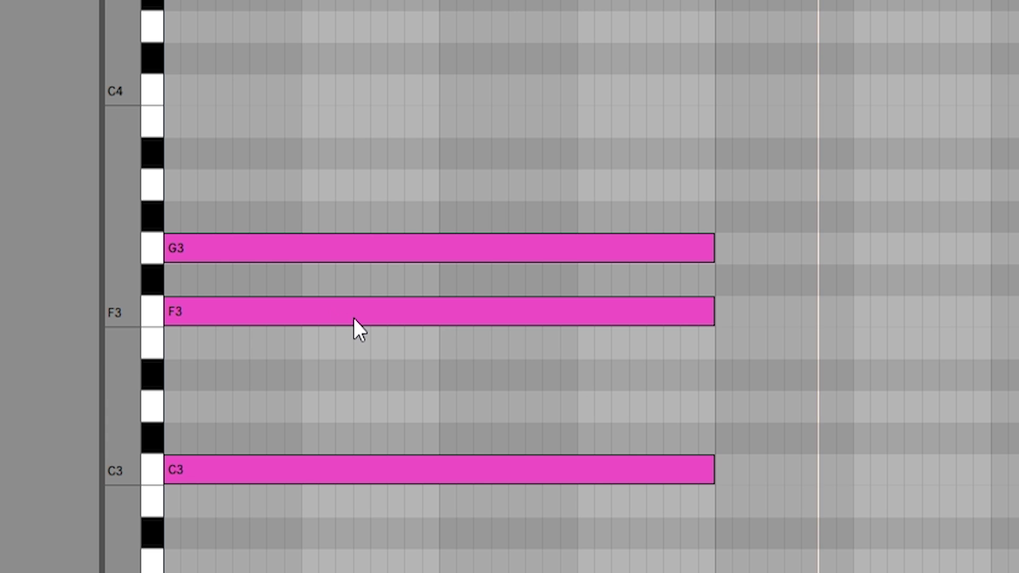
# - Lower F3 to E3, add a one-bar A3 note above G3, and select the four-note chord
pyautogui.click(237, 355)
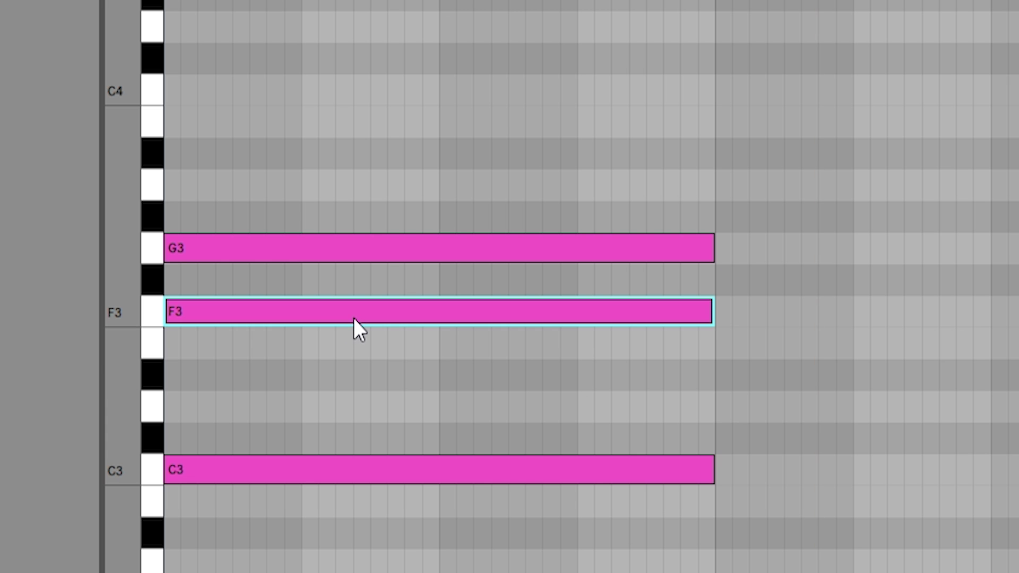
pyautogui.press('Down')
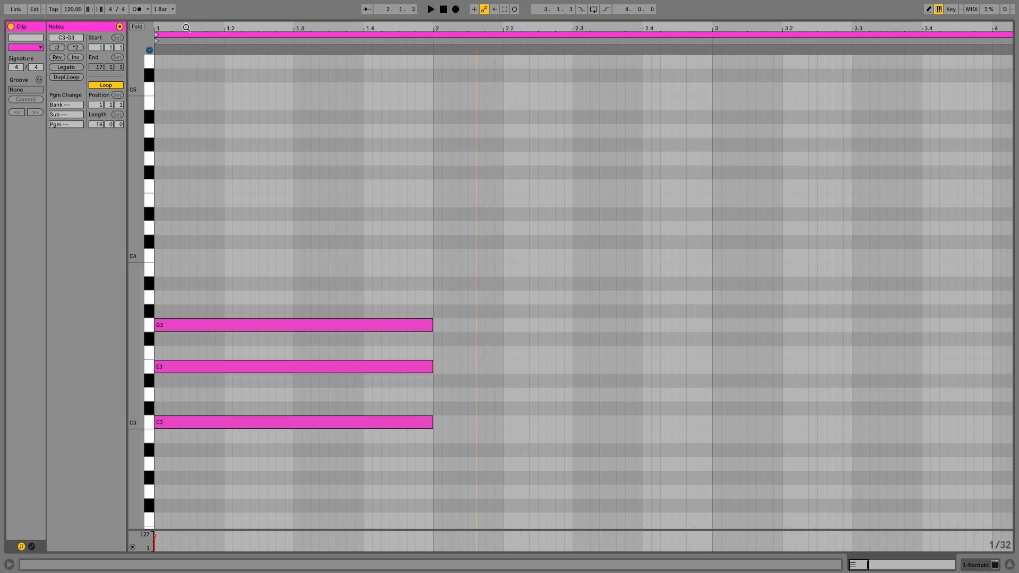
pyautogui.doubleClick(157, 298)
pyautogui.hotkey('ctrl', 'a')
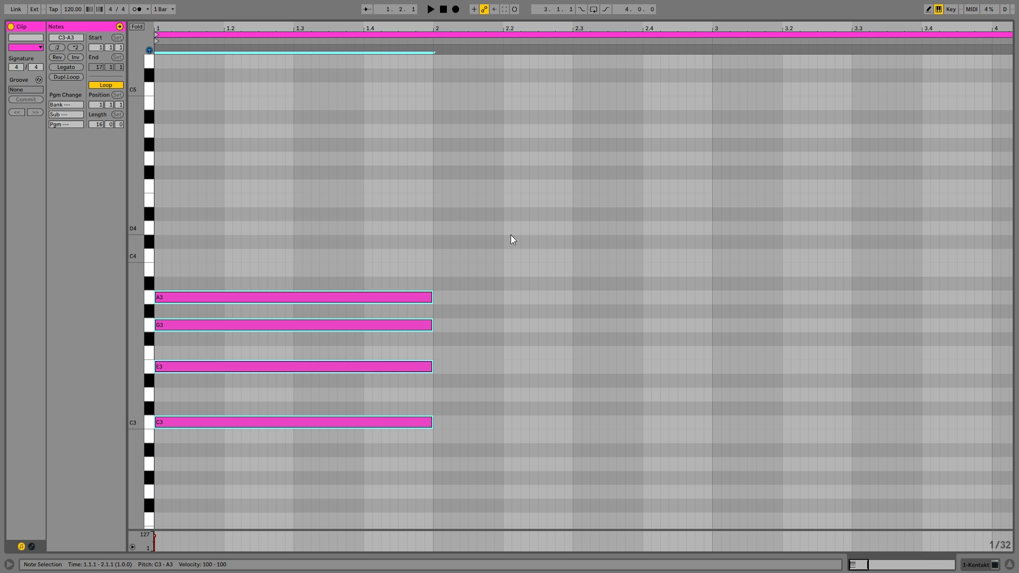
pyautogui.click(512, 239)
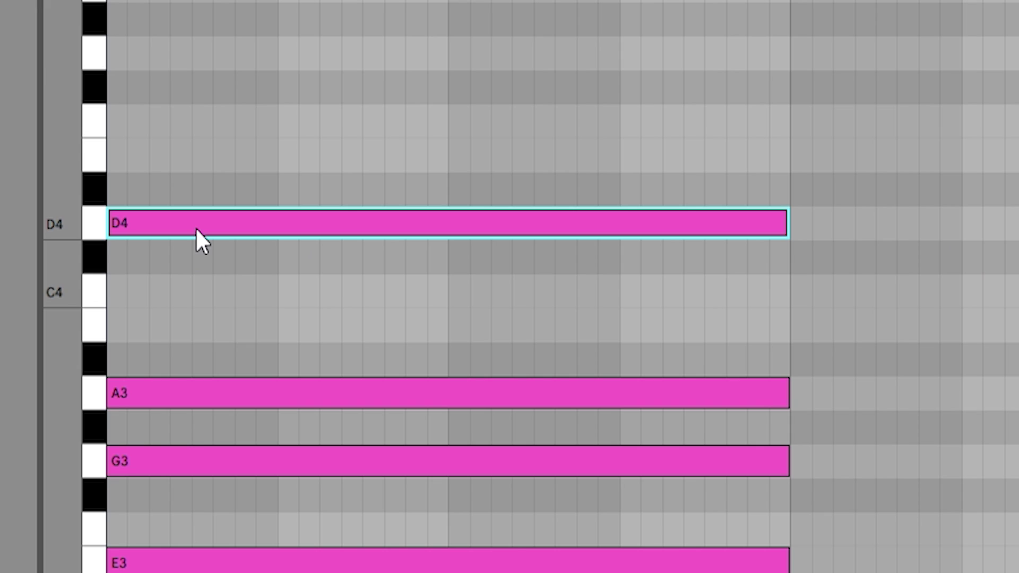
pyautogui.hotkey('ctrl', 'a')
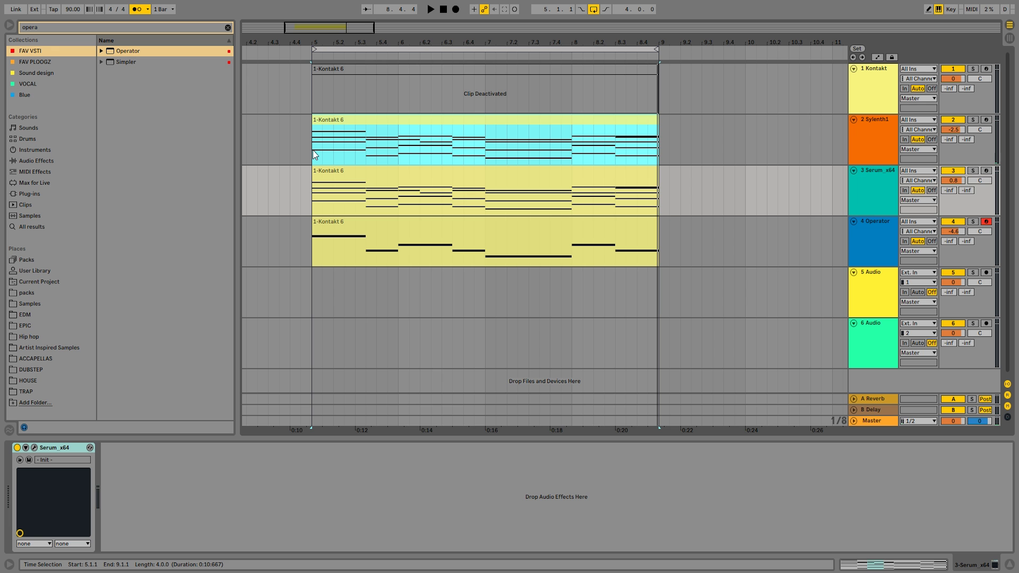
# - Place Flicker Snare.wav on beats 2 and 4 of bars 5 to 8 on track 6, play it, and set the track volume to -3.2
pyautogui.click(886, 310)
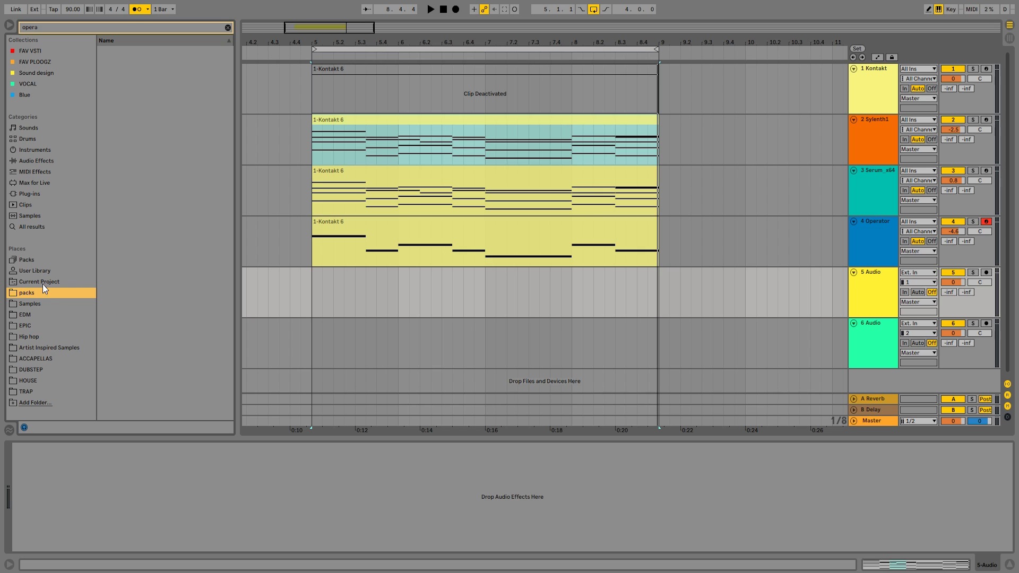
pyautogui.click(41, 282)
pyautogui.click(35, 316)
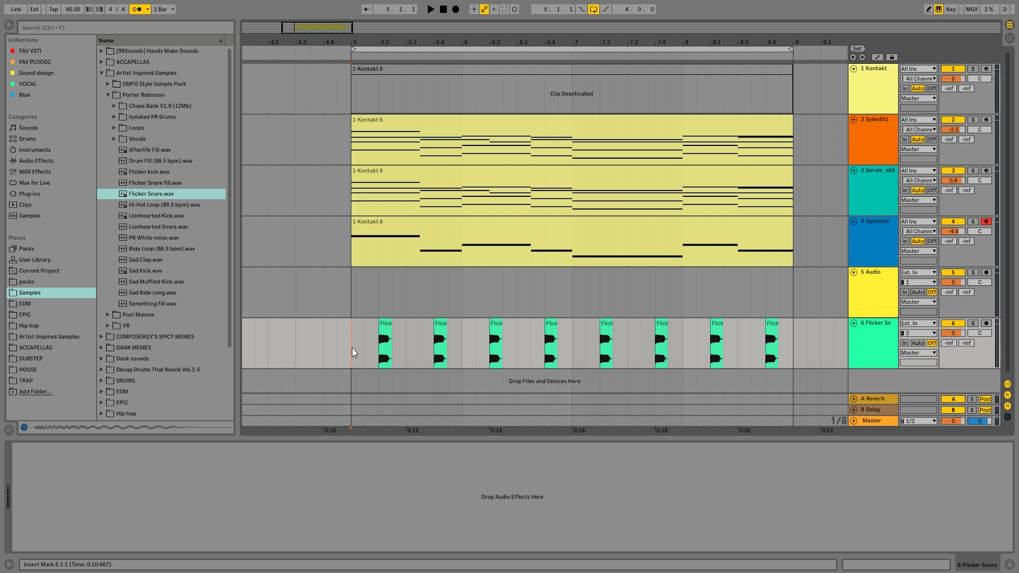
pyautogui.press('space')
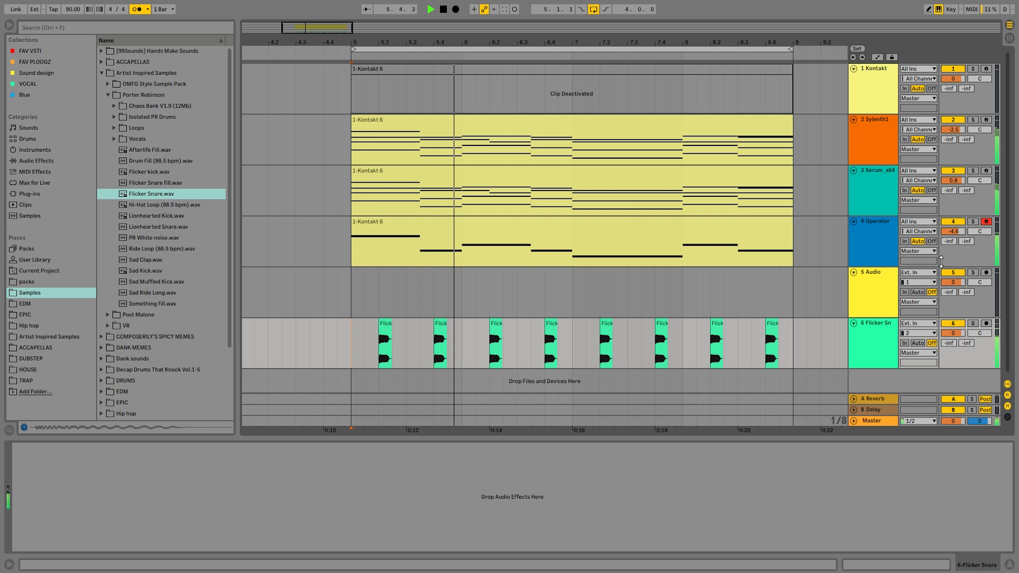
pyautogui.moveTo(954, 333); pyautogui.dragTo(953, 345)
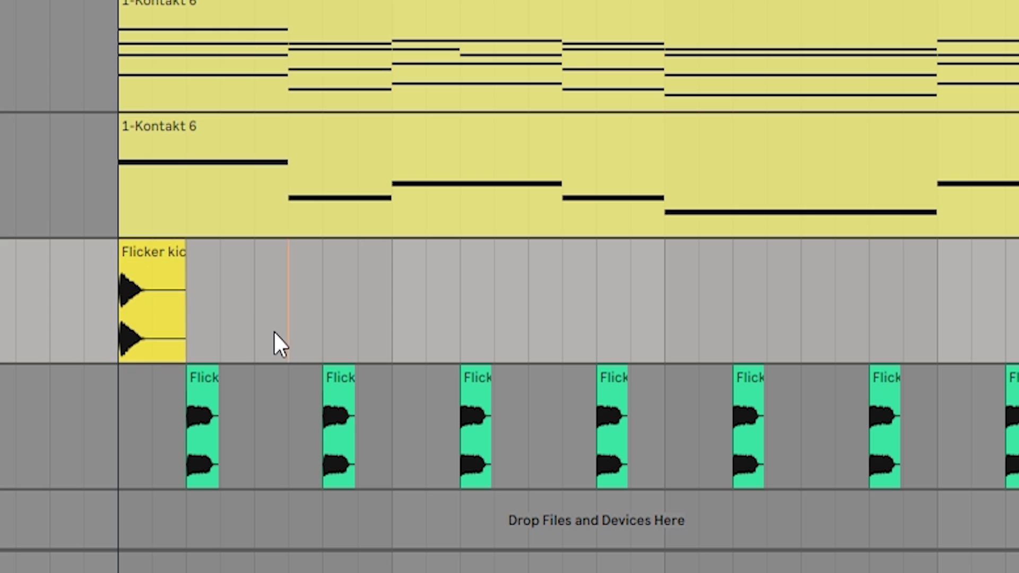
# - Repeat the Flicker kick clip on beats 1 and 3 of bars 5 to 8 on track 5
pyautogui.click(132, 257)
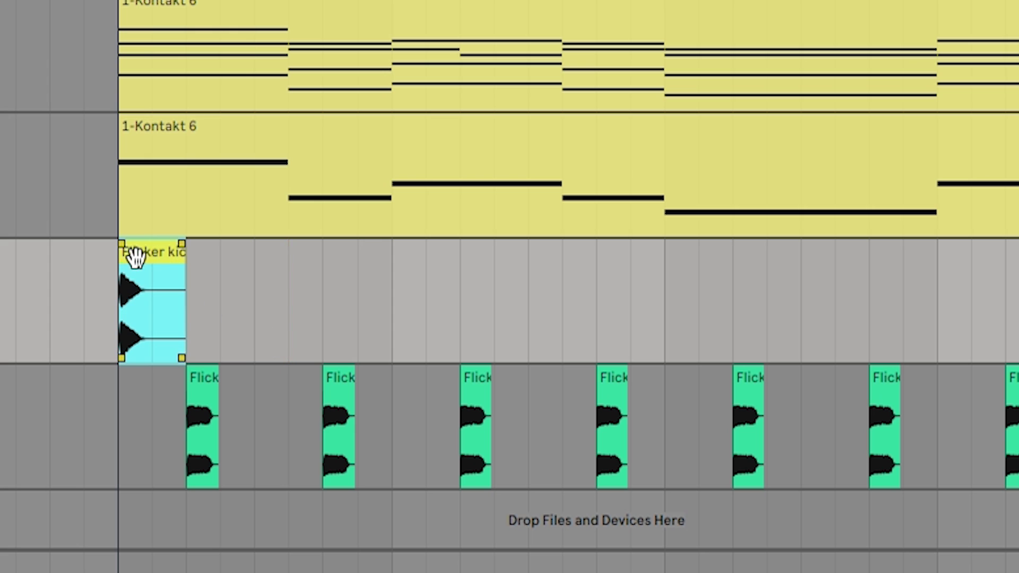
pyautogui.hotkey('ctrl', 'c')
pyautogui.click(268, 357)
pyautogui.hotkey('ctrl', 'v')
pyautogui.click(393, 321)
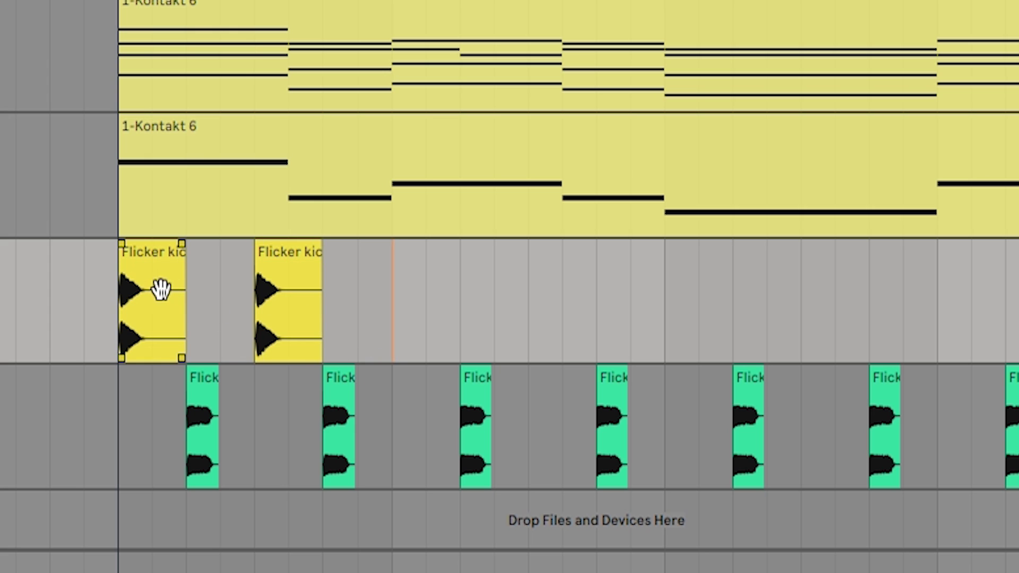
pyautogui.keyDown('shift'); pyautogui.click(128, 295); pyautogui.keyUp('shift')
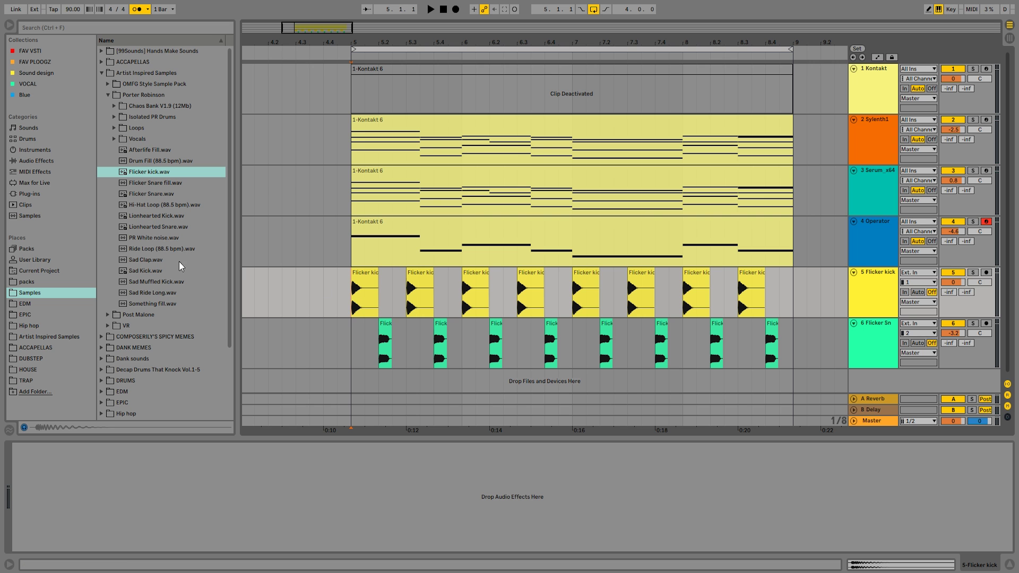
# - Lay Ride Loop (88.5 bpm) clips across bars 5 to 8 on a new track and set its volume to -2.5
pyautogui.scroll(-3, 168, 246)
pyautogui.click(152, 195)
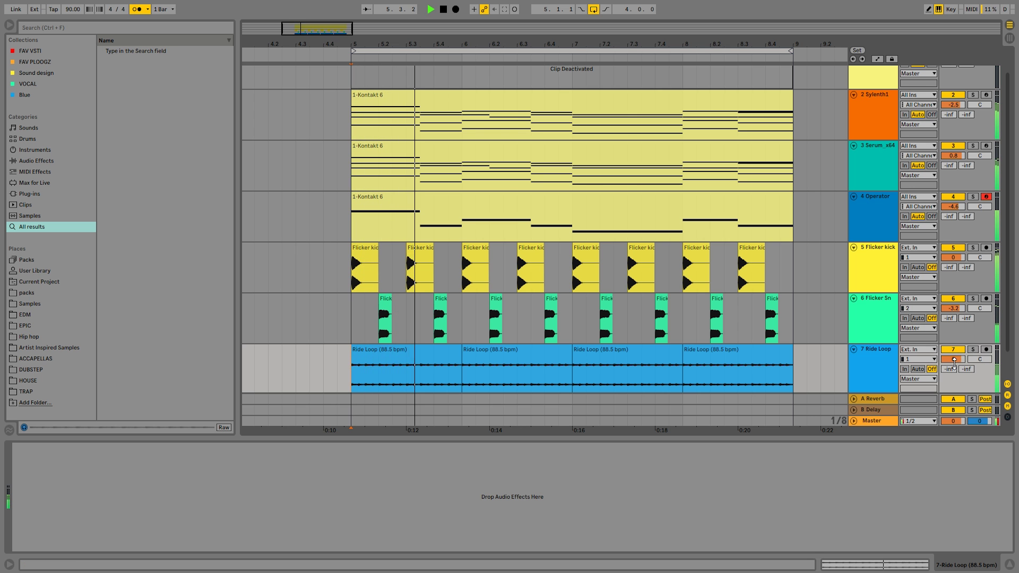
pyautogui.moveTo(957, 310); pyautogui.dragTo(957, 322)
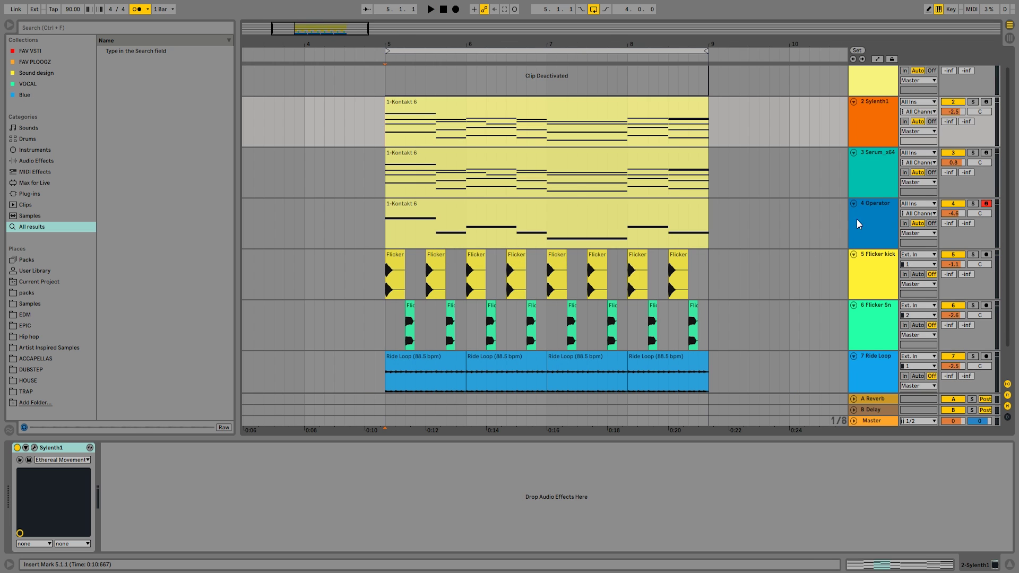
# - Group the Sylenth1, Serum_x64 and Operator tracks and load LFOTool_x64 on the group
pyautogui.click(869, 218)
pyautogui.keyDown('shift'); pyautogui.click(872, 116); pyautogui.keyUp('shift')
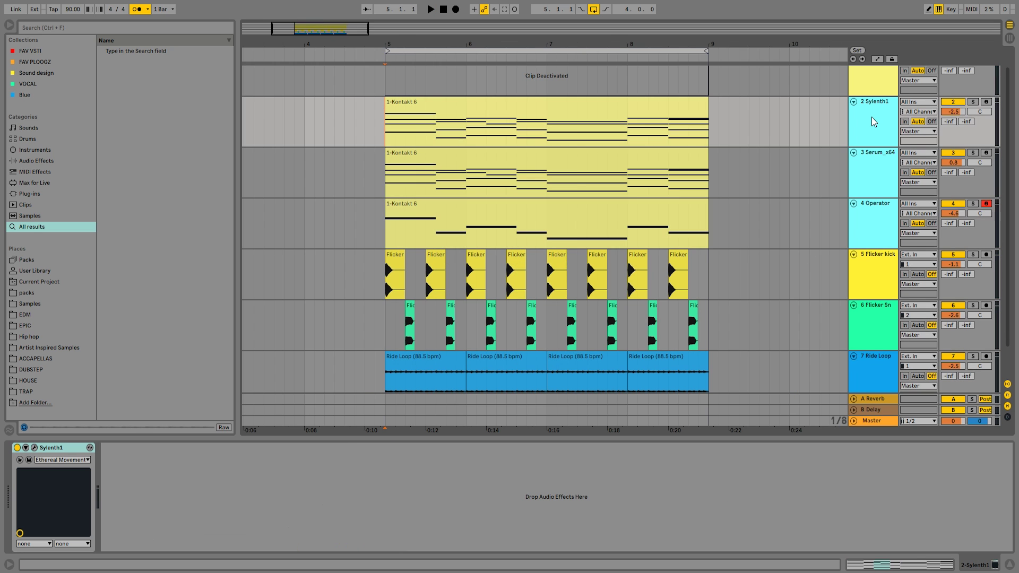
pyautogui.hotkey('ctrl', 'g')
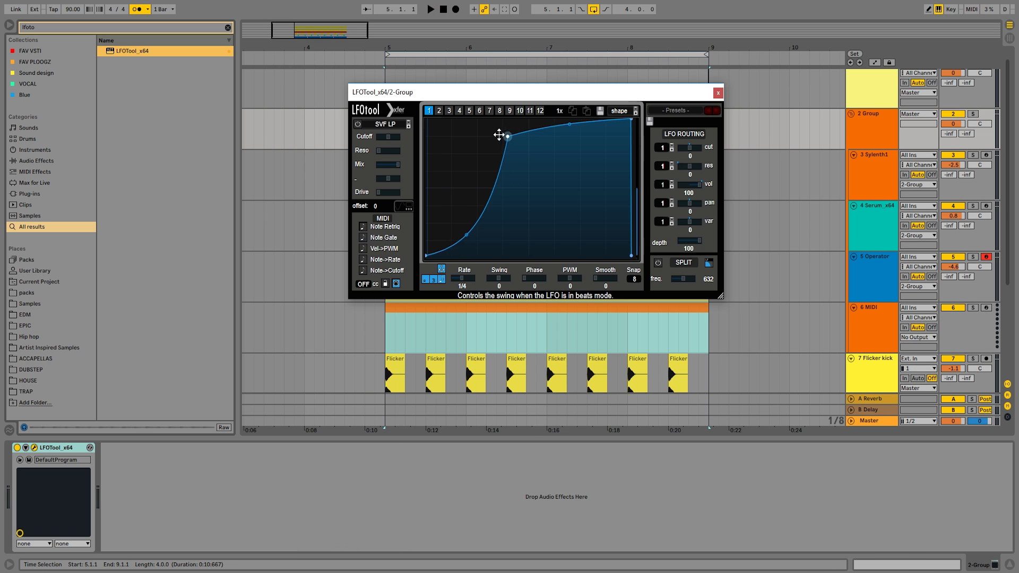
pyautogui.moveTo(501, 131); pyautogui.dragTo(495, 134)
pyautogui.moveTo(518, 98); pyautogui.dragTo(484, 183)
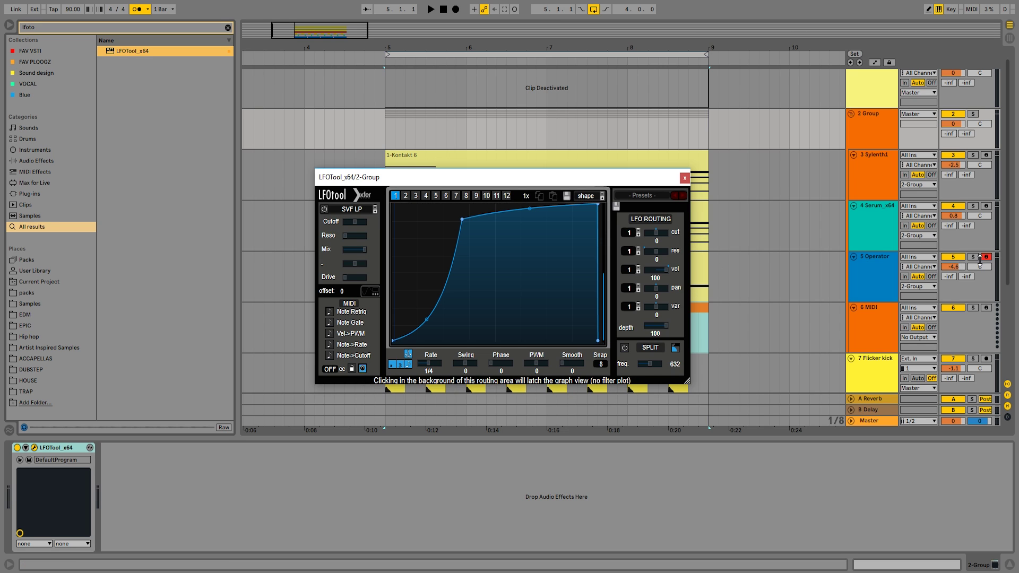
pyautogui.moveTo(468, 179); pyautogui.dragTo(632, 191)
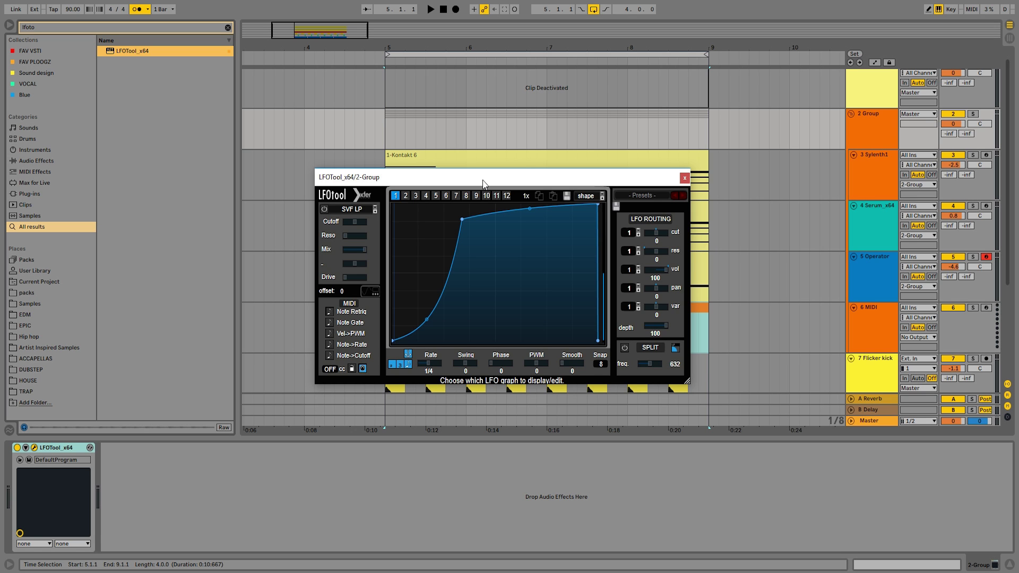
pyautogui.moveTo(484, 183); pyautogui.dragTo(522, 223)
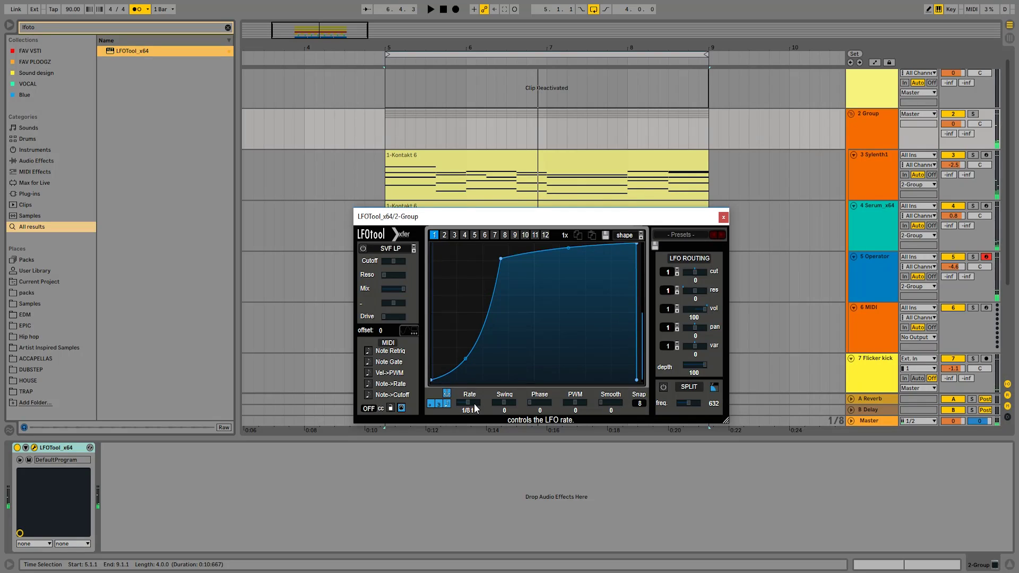
pyautogui.moveTo(474, 404); pyautogui.dragTo(498, 418)
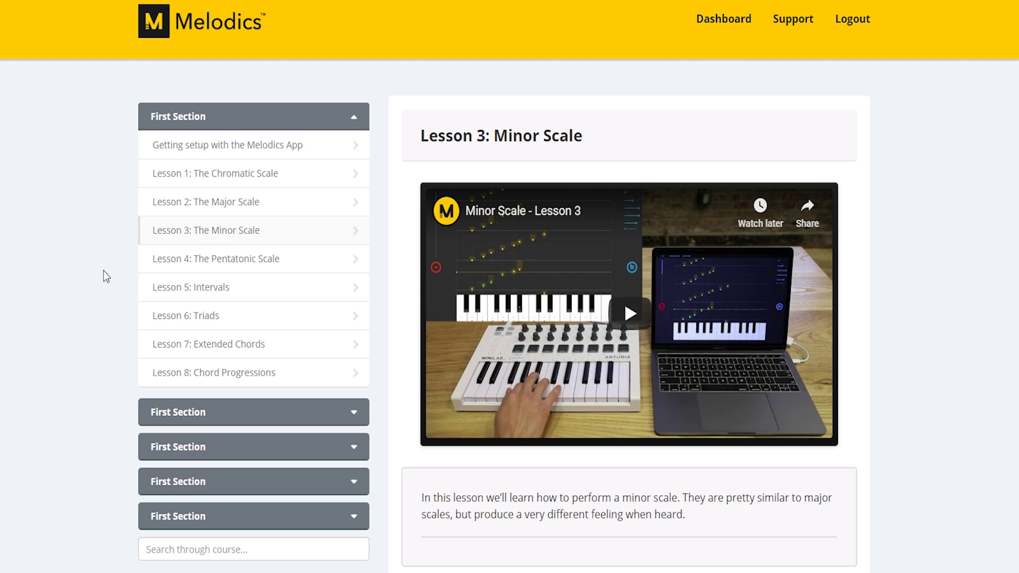
# - Switch to the Melodics course site, open Lesson 4: The Pentatonic Scale and Lesson 5: Intervals, and view the course's offer page
pyautogui.click(257, 273)
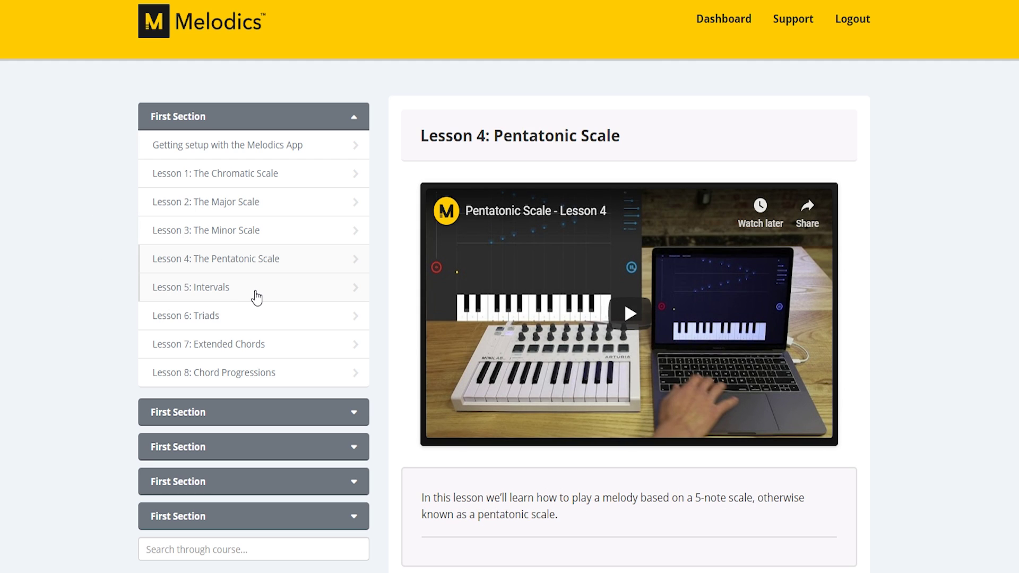
pyautogui.click(256, 292)
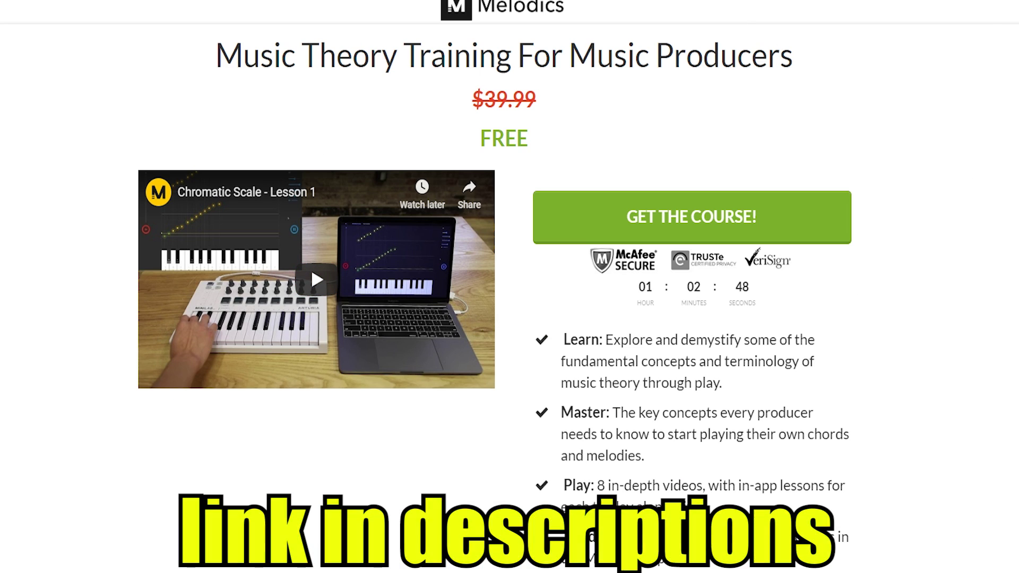
pyautogui.scroll(-10, 926, 258)
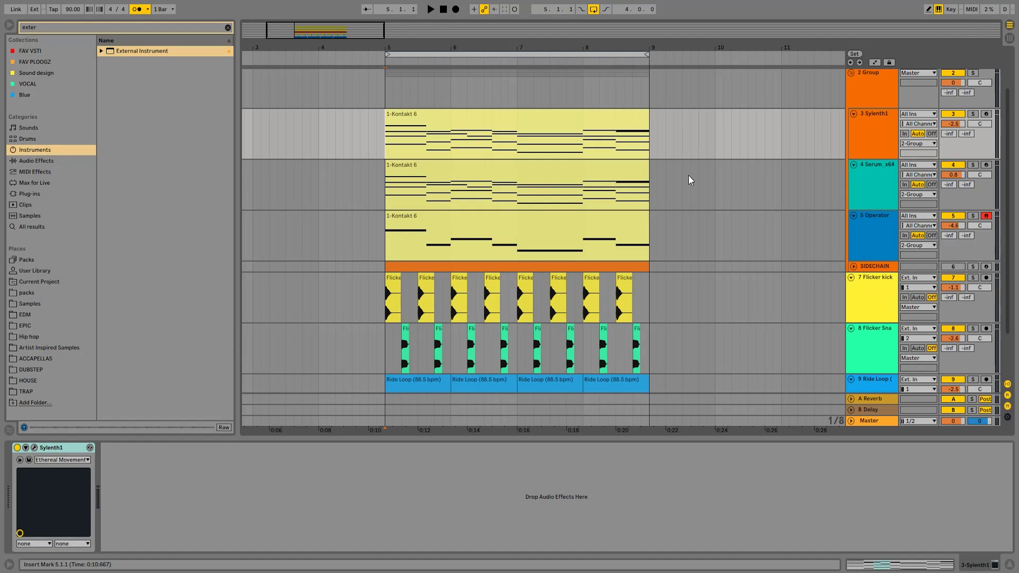